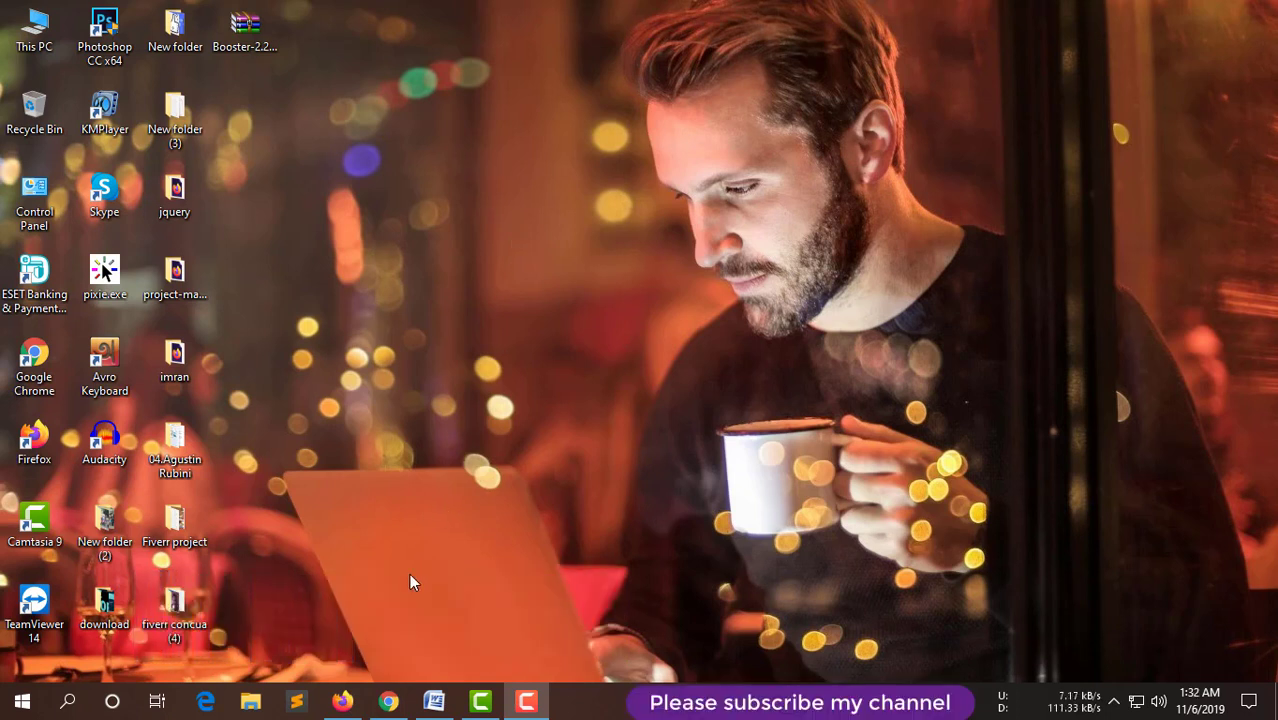
Bring up the Top Pitch Deck site in Chrome, dismiss the call-back popup, and open then close the menu.
left_click(388, 702)
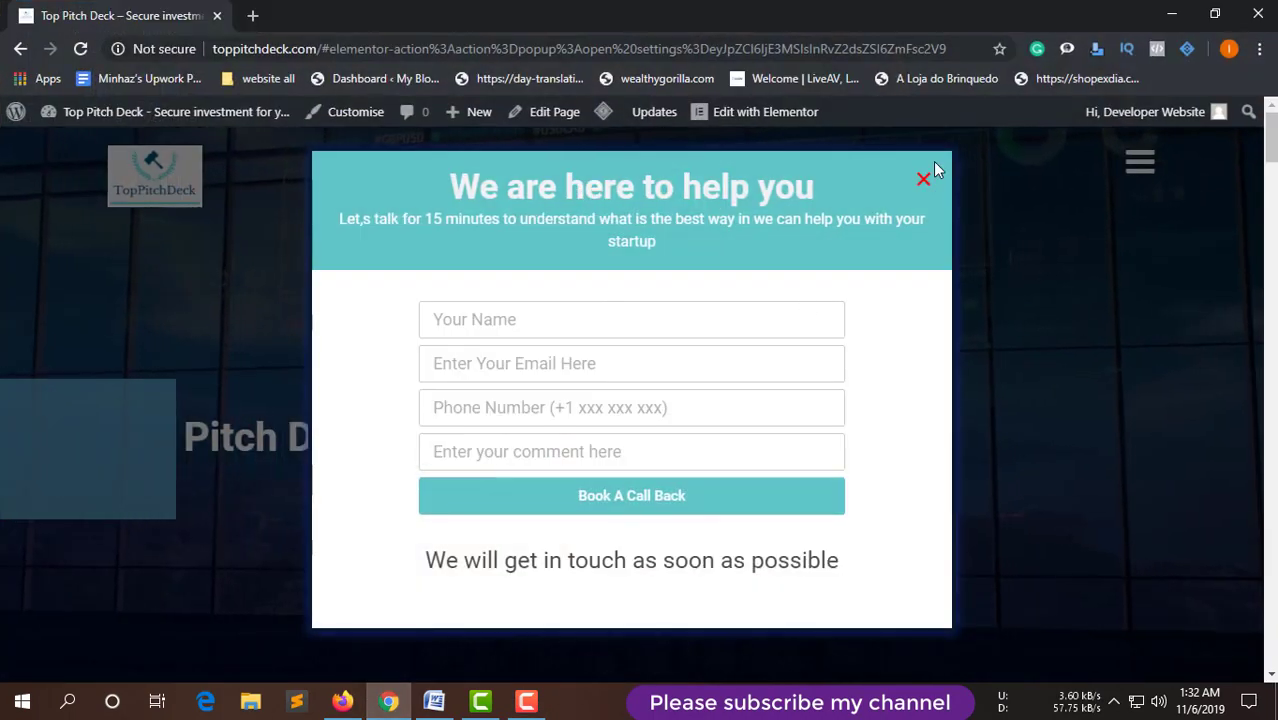
left_click(923, 179)
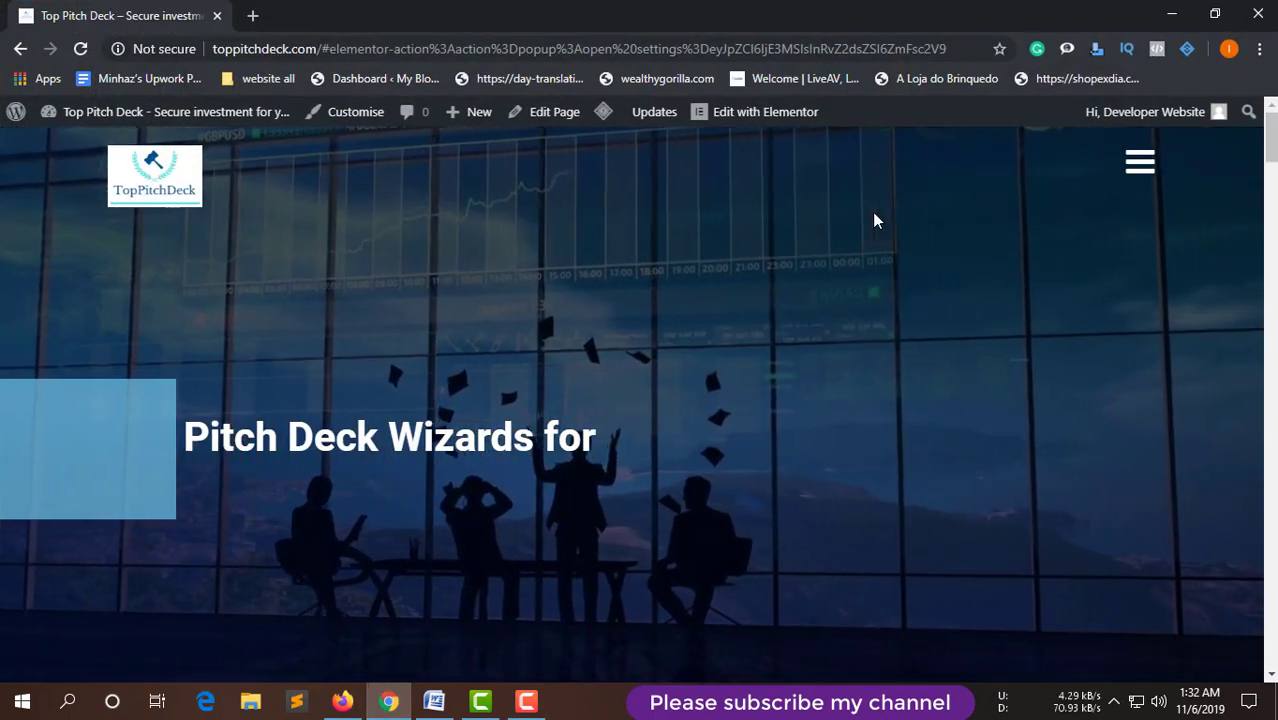
left_click(1140, 162)
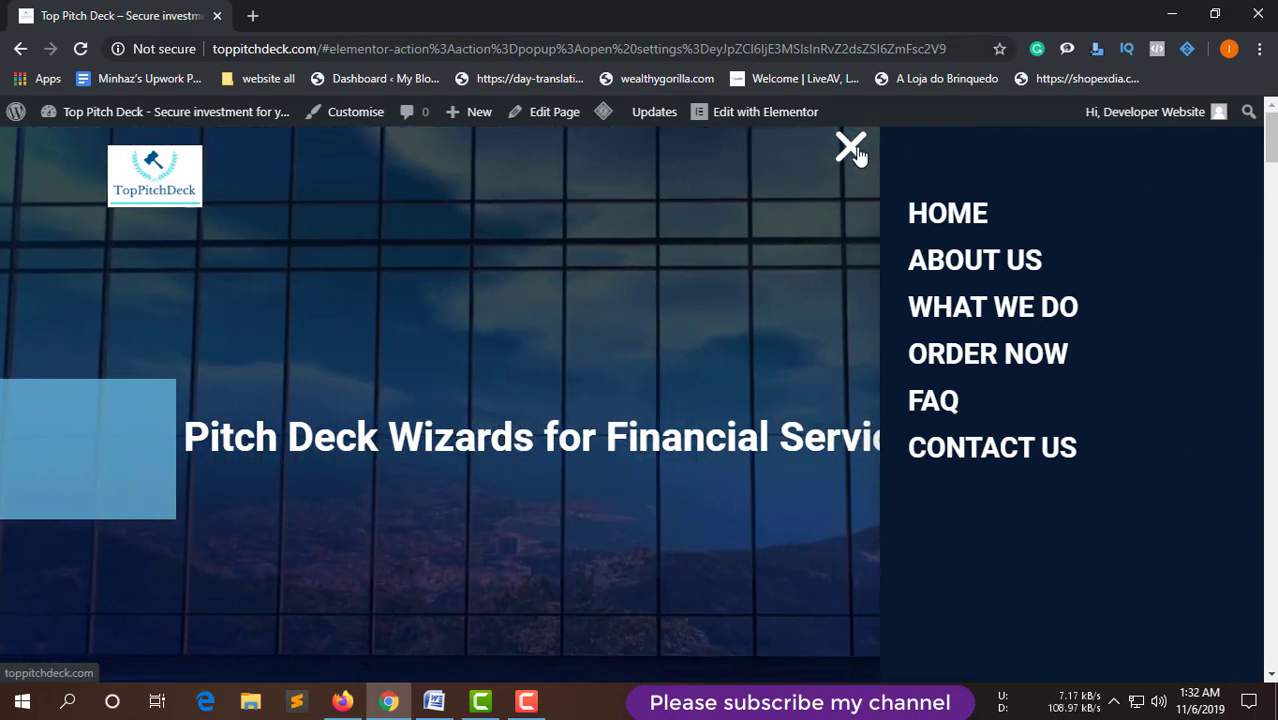
left_click(851, 148)
Scroll down through the homepage, then jump back to the 'Pitch Deck Wizards for' hero.
left_click_drag(1271, 155, 1271, 200)
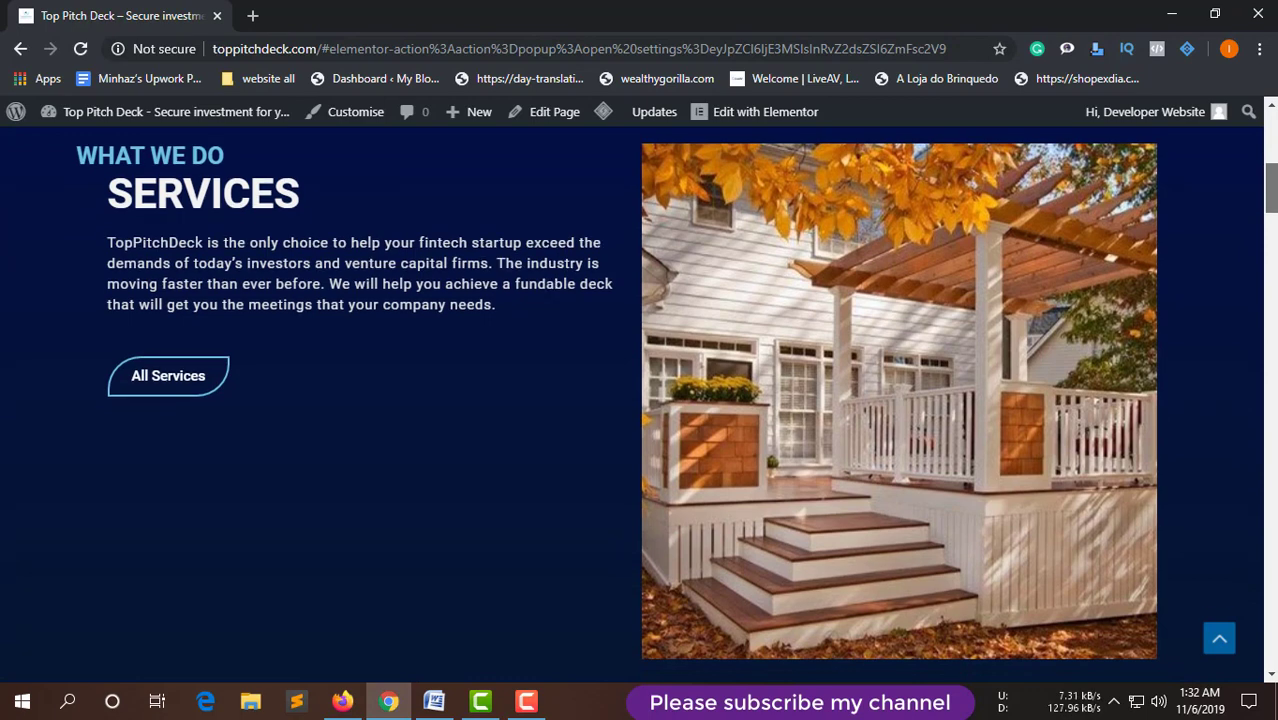
scroll(630, 330, "down", 2)
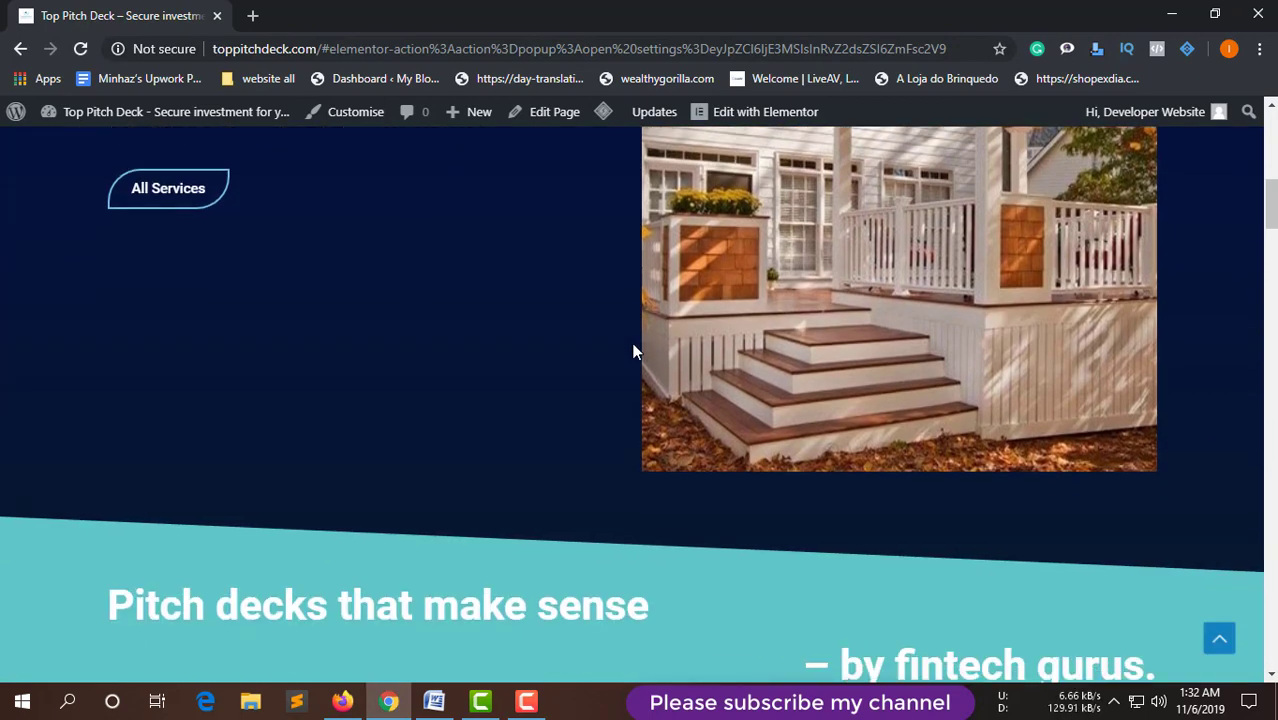
scroll(603, 368, "down", 2)
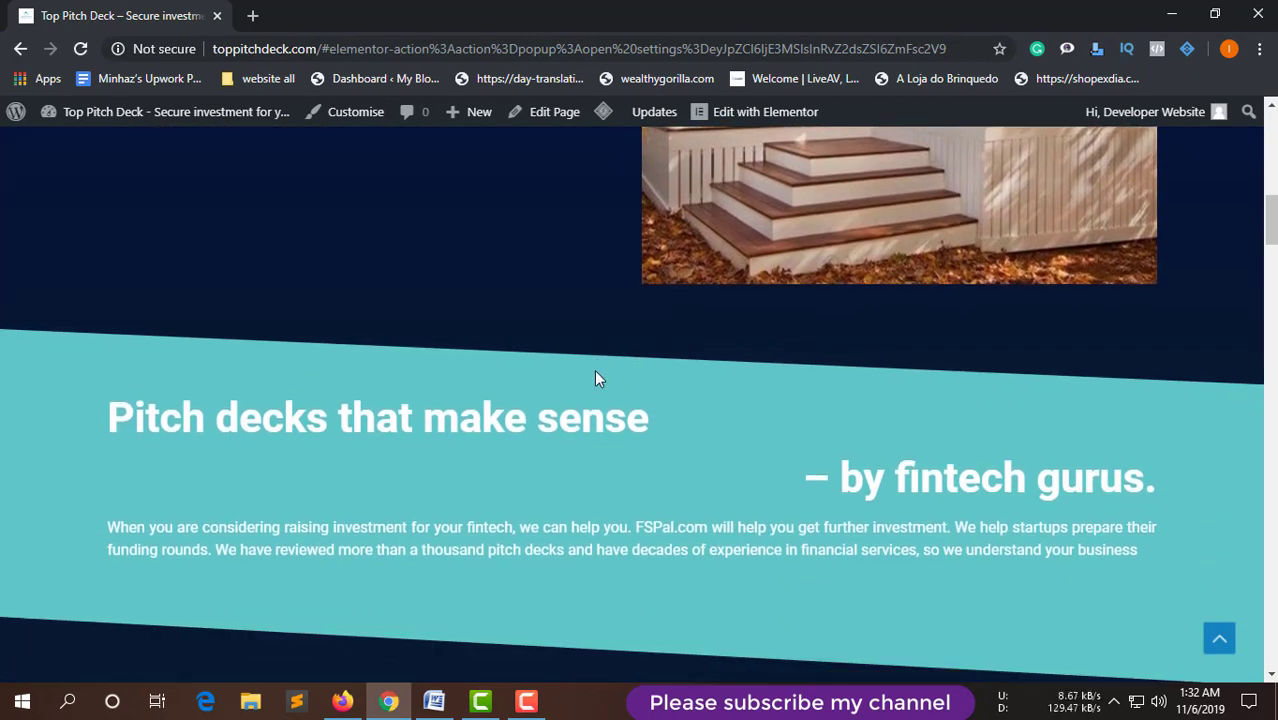
scroll(595, 370, "down", 1)
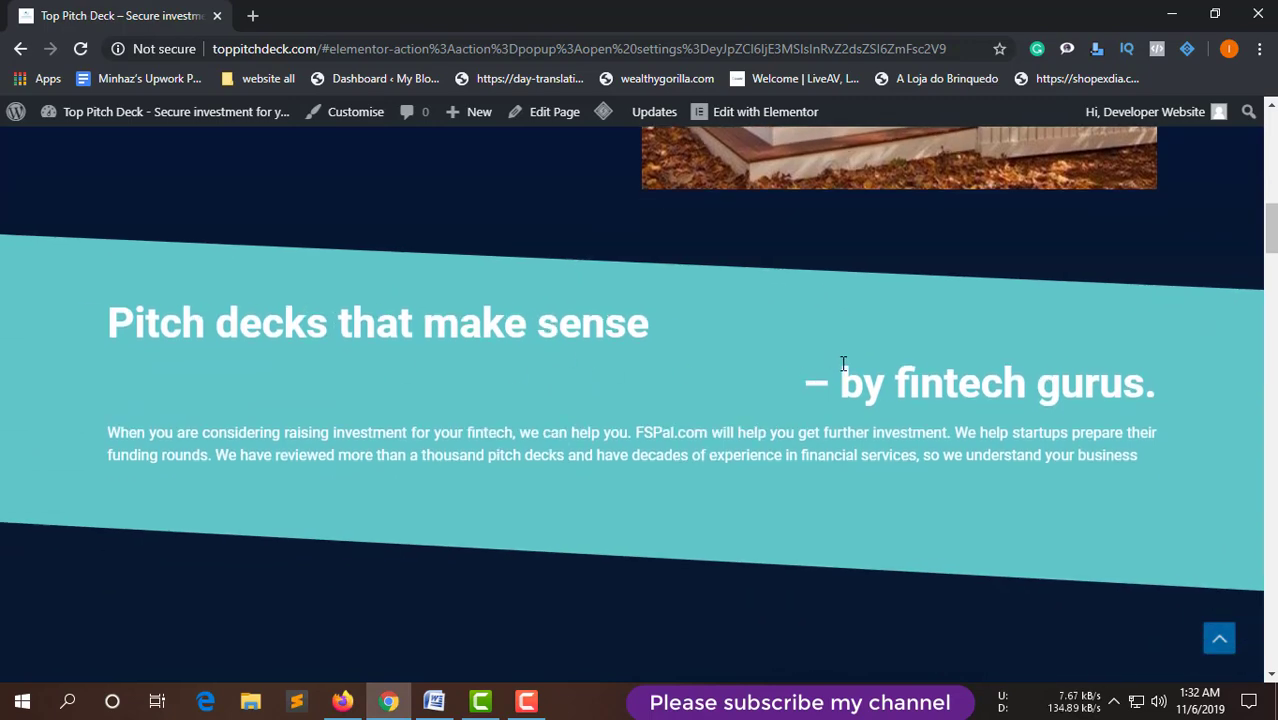
scroll(841, 362, "down", 7)
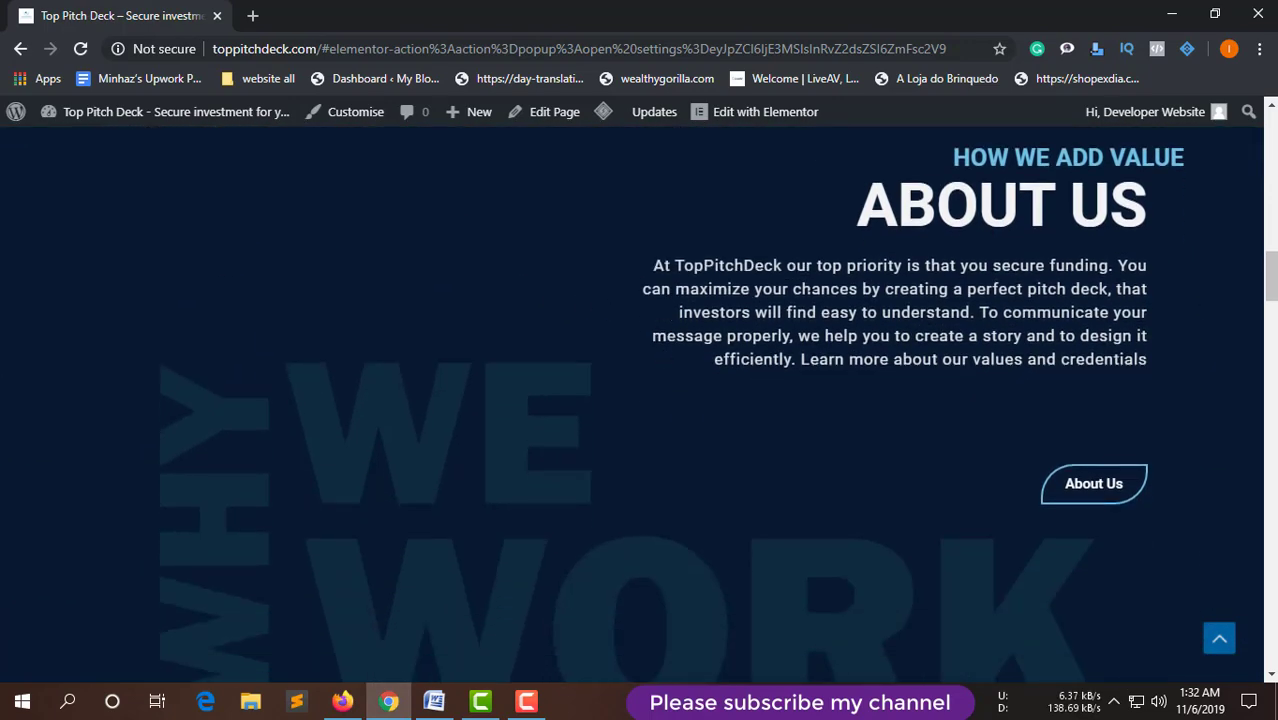
scroll(1065, 394, "down", 3)
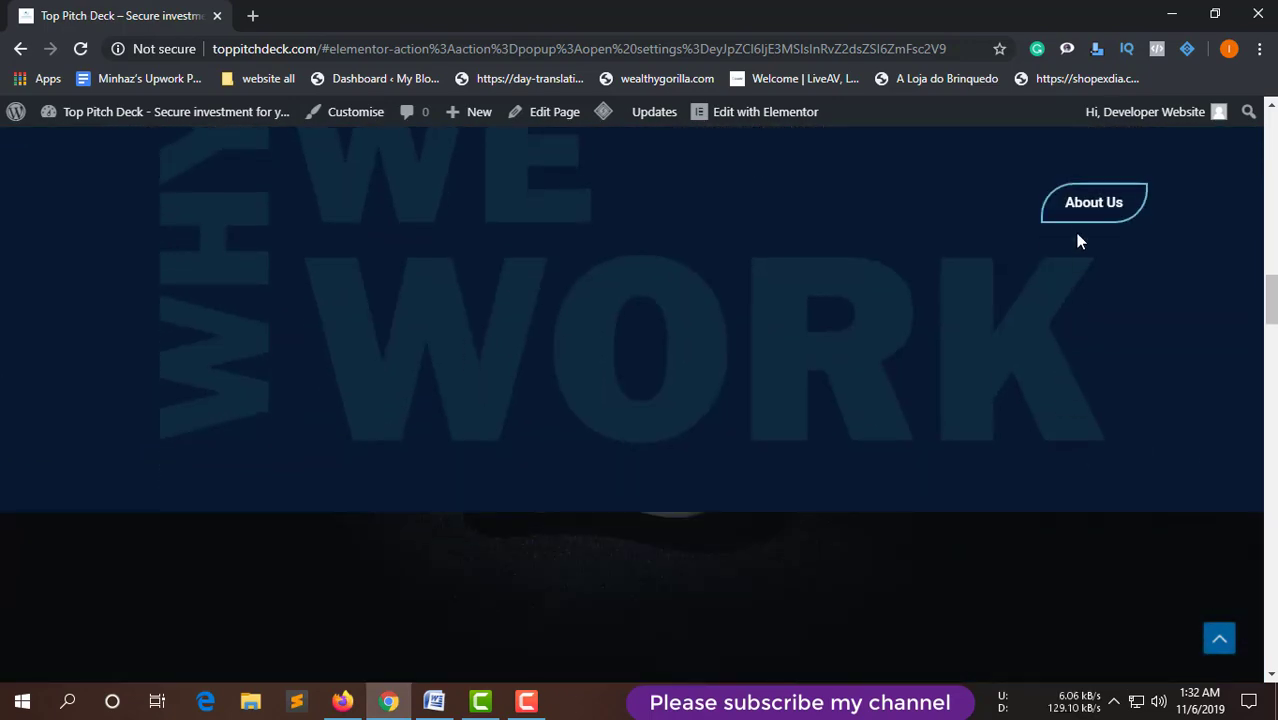
scroll(1078, 243, "down", 15)
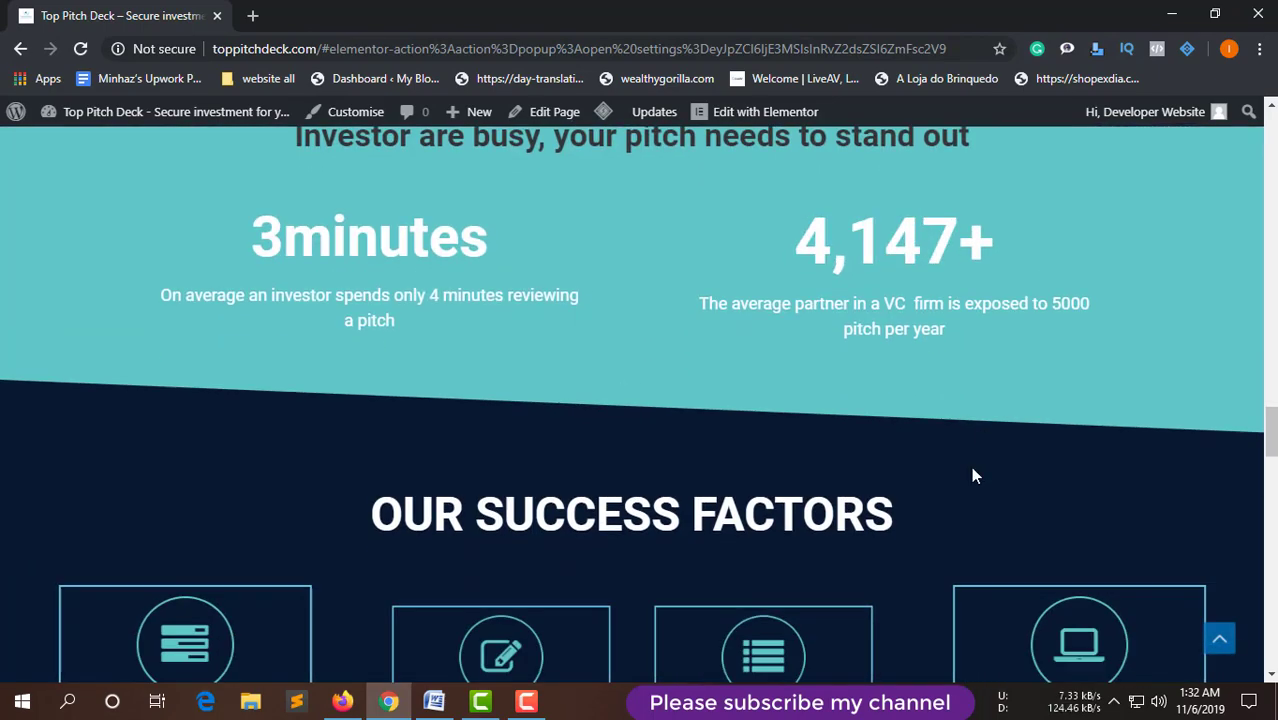
scroll(970, 474, "down", 6)
scroll(1058, 492, "down", 4)
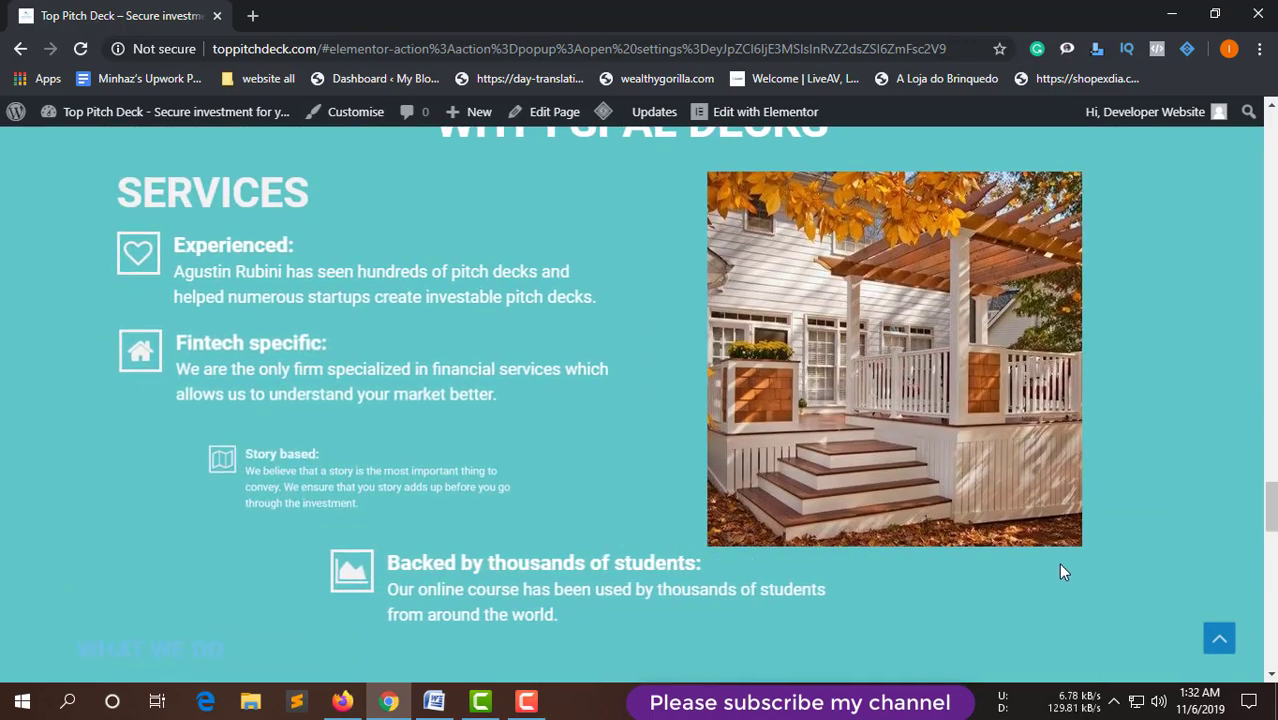
scroll(860, 580, "down", 10)
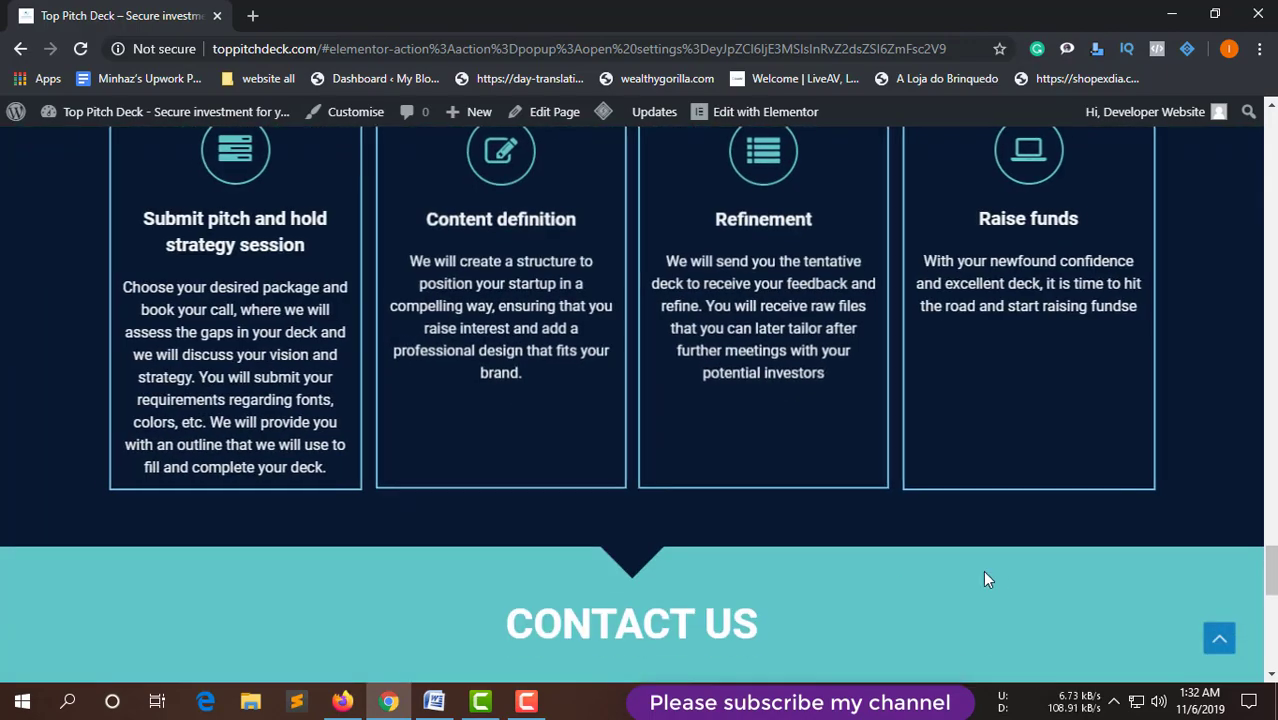
scroll(1218, 633, "down", 5)
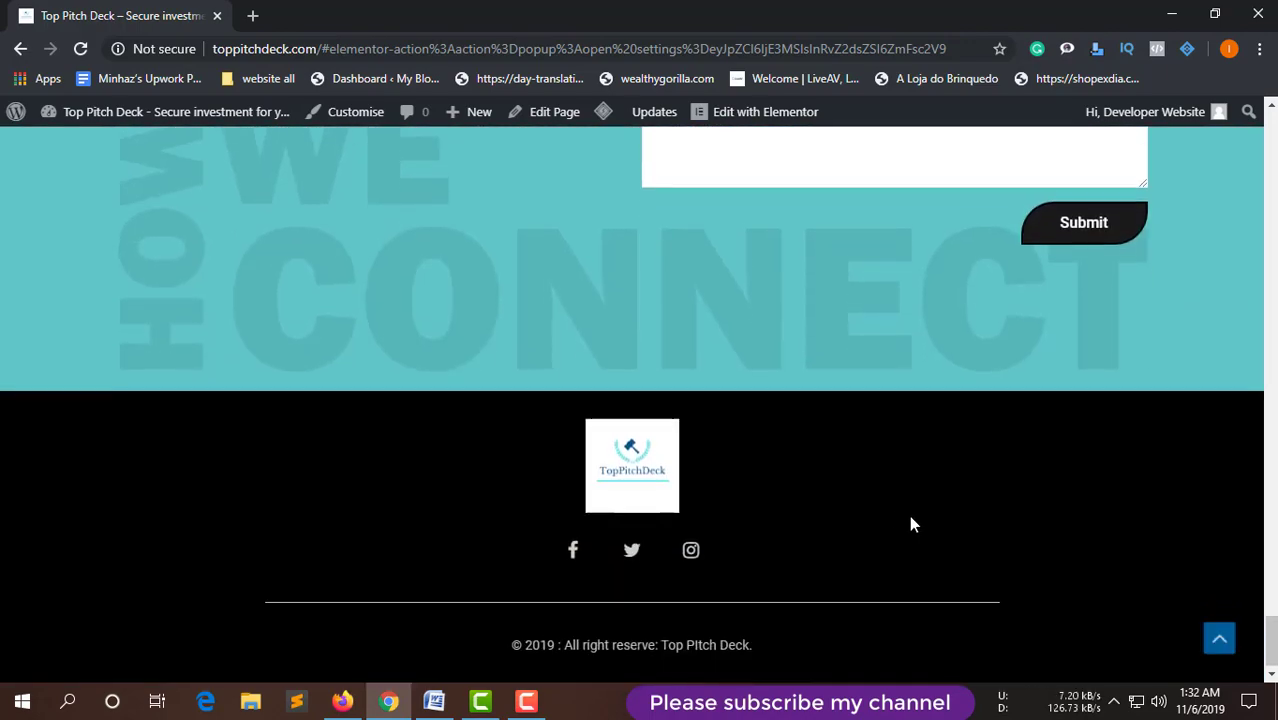
scroll(500, 418, "up", 4)
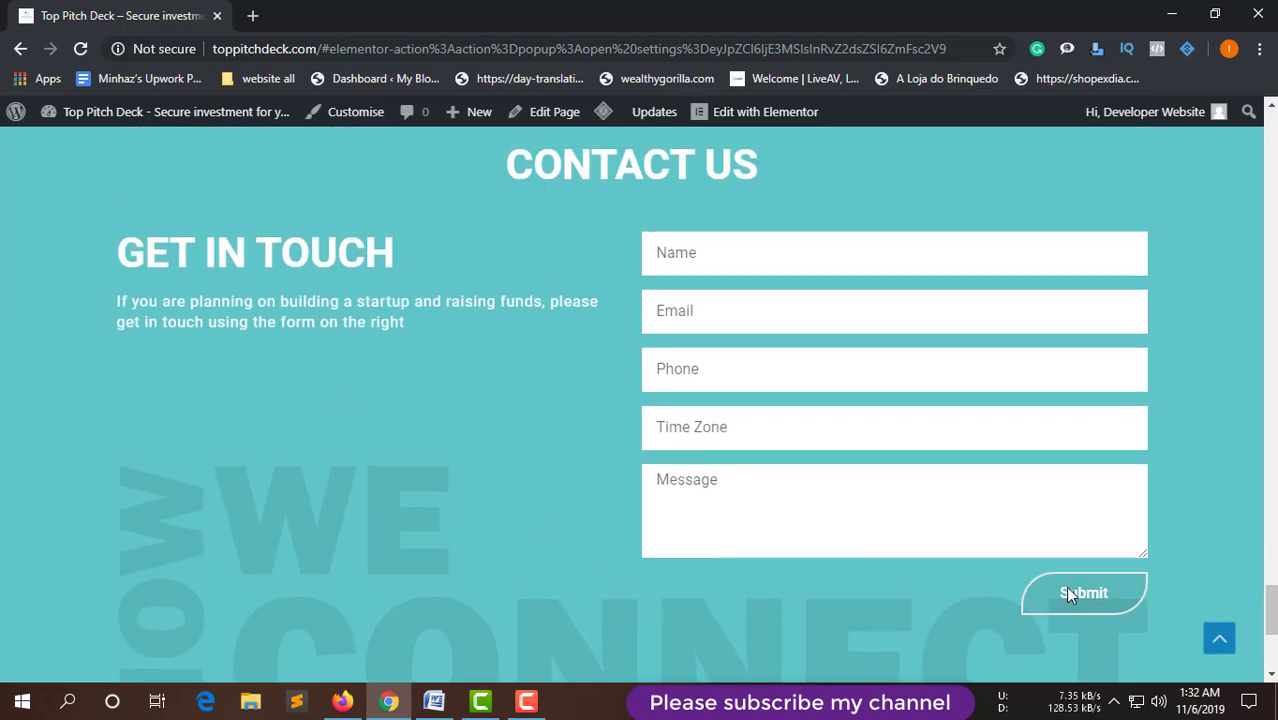
scroll(1120, 596, "down", 4)
left_click(1222, 639)
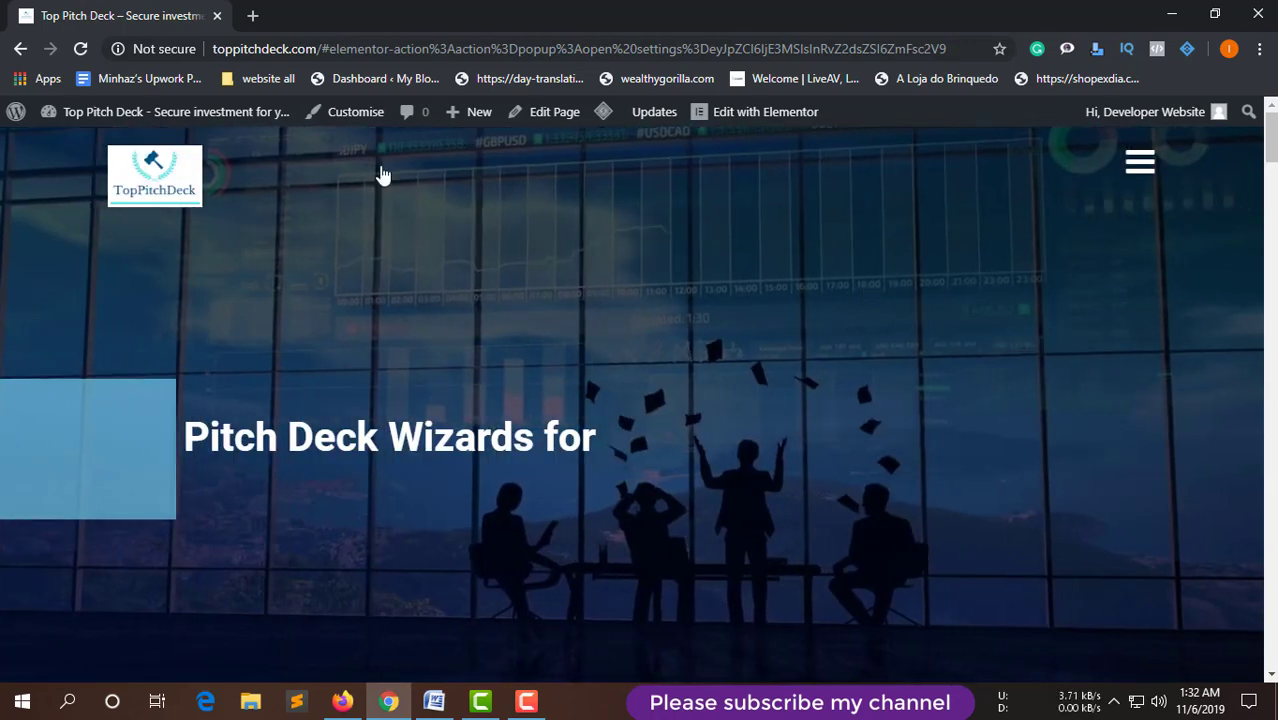
Load the site's admin dashboard at toppitchdeck.com/wp-admin.
left_click_drag(322, 48, 955, 48)
type("wp-admin")
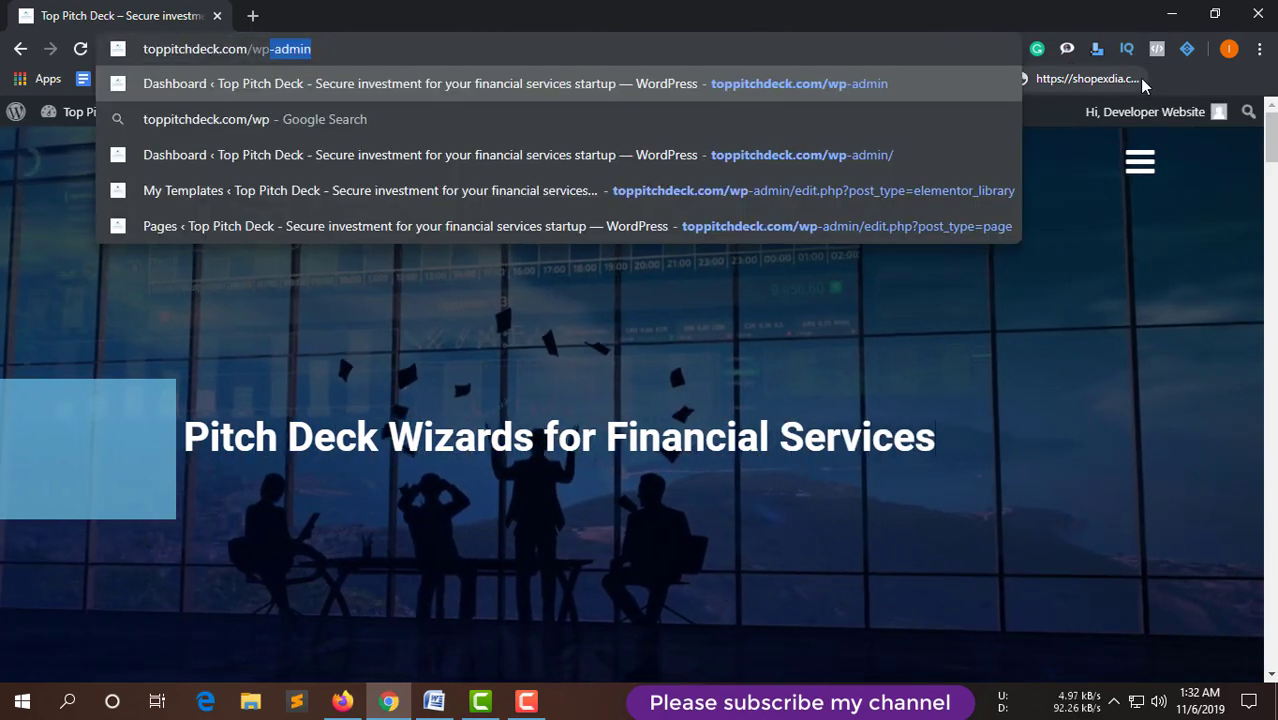
key("Return")
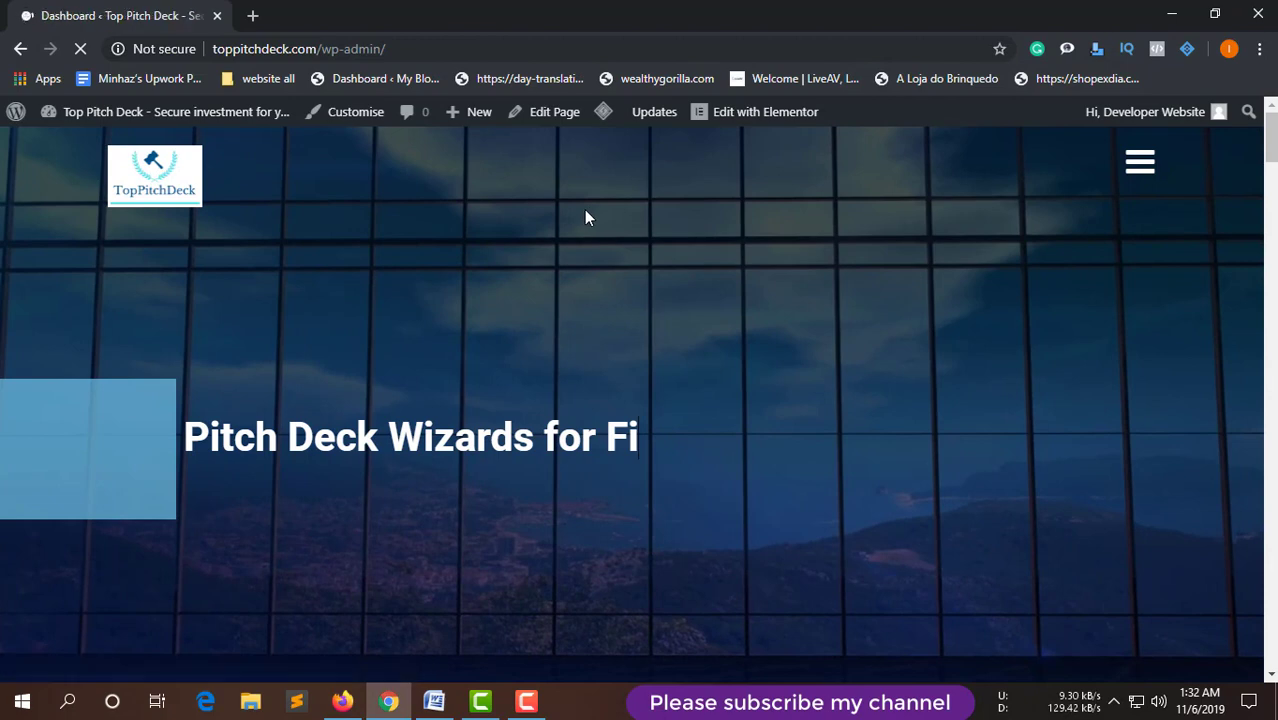
Go to Plugins > Add New in the admin sidebar.
scroll(449, 312, "down", 1)
scroll(448, 325, "down", 3)
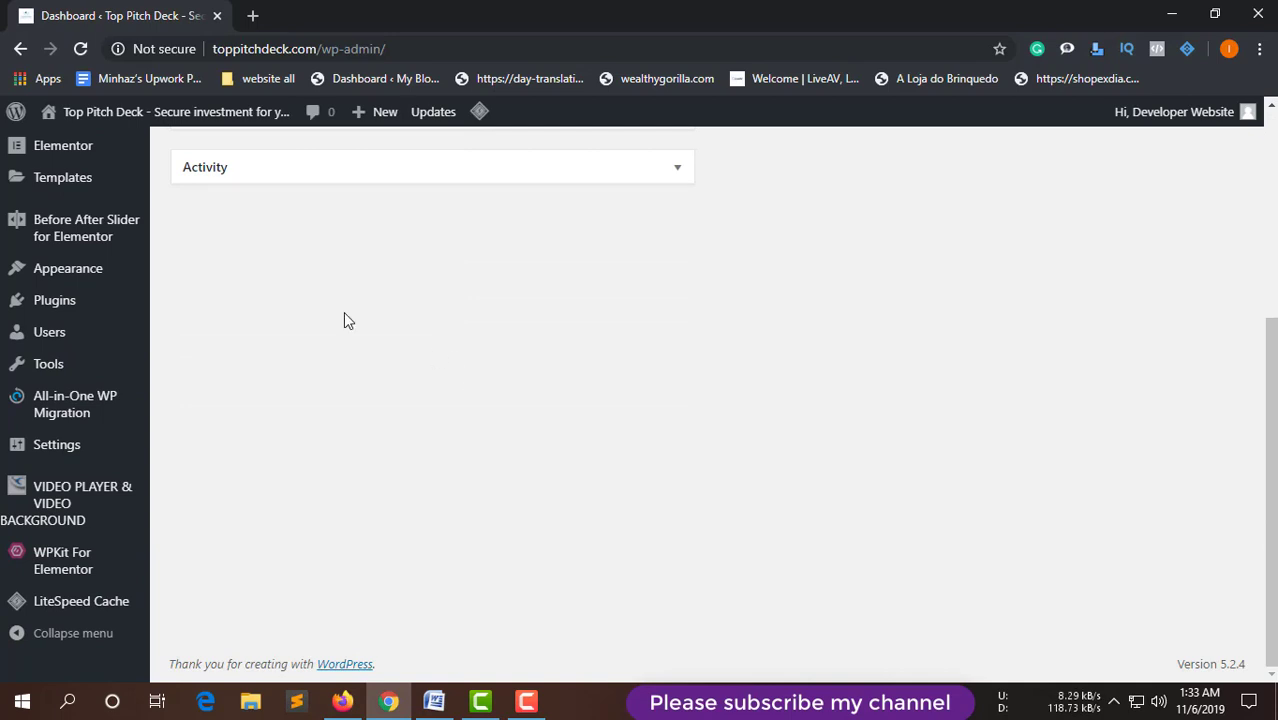
mouse_move(37, 308)
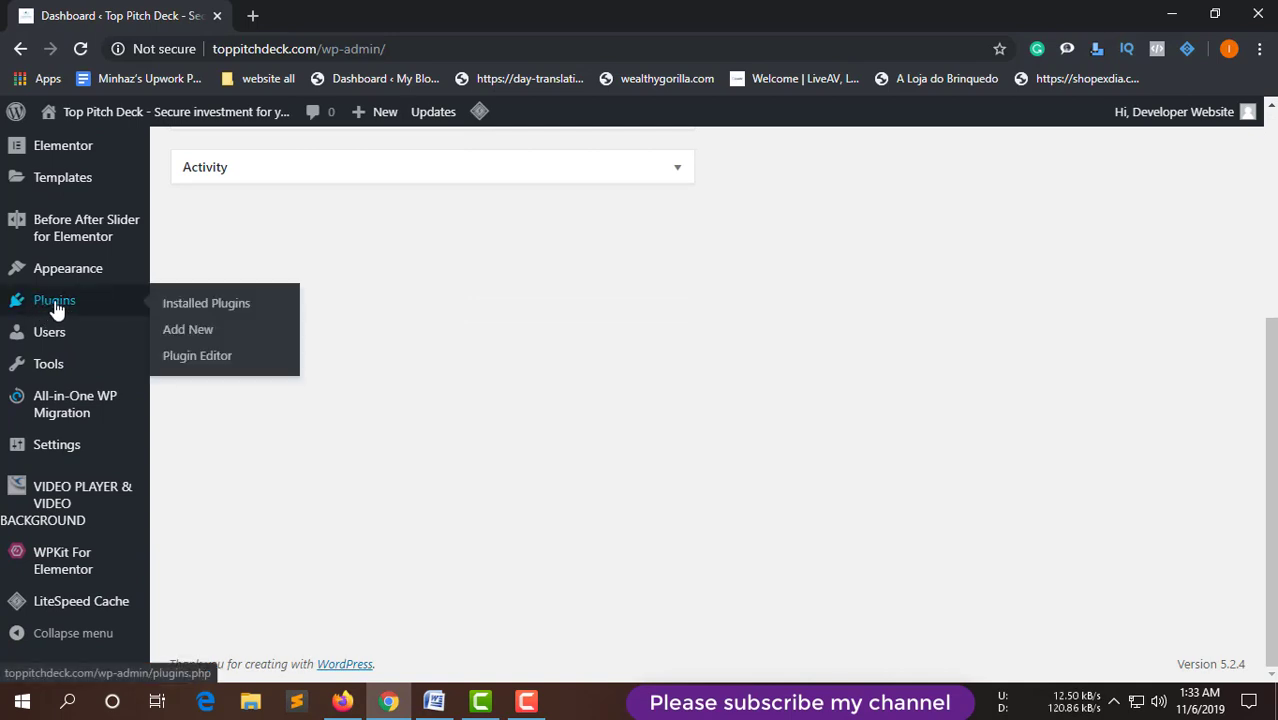
left_click(180, 332)
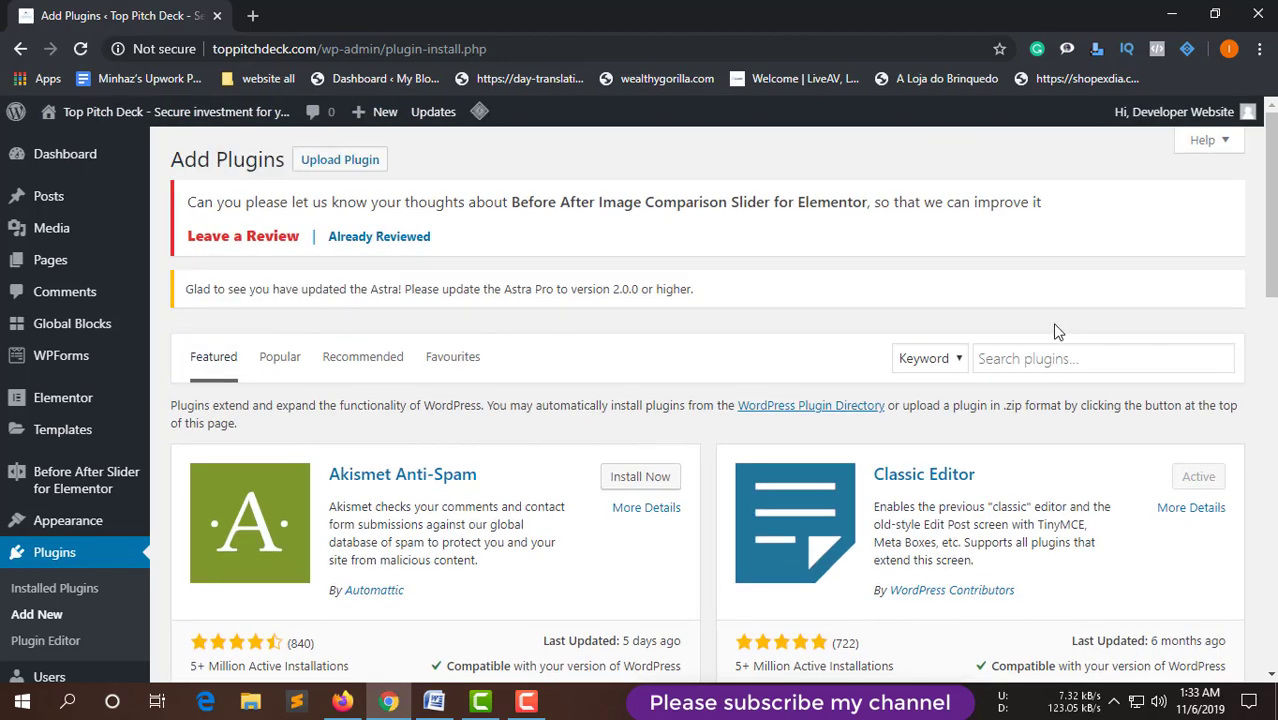
Search the plugin directory for 'tawk' and browse the results.
left_click(1040, 361)
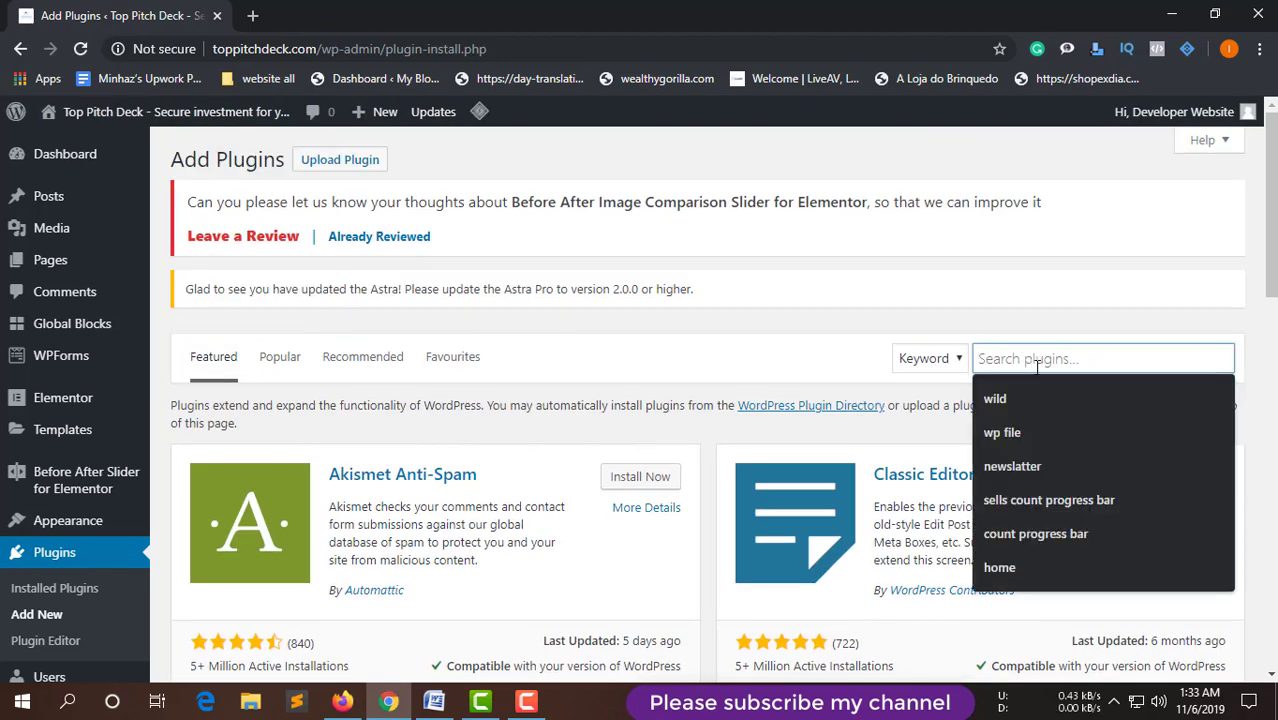
type("tawk")
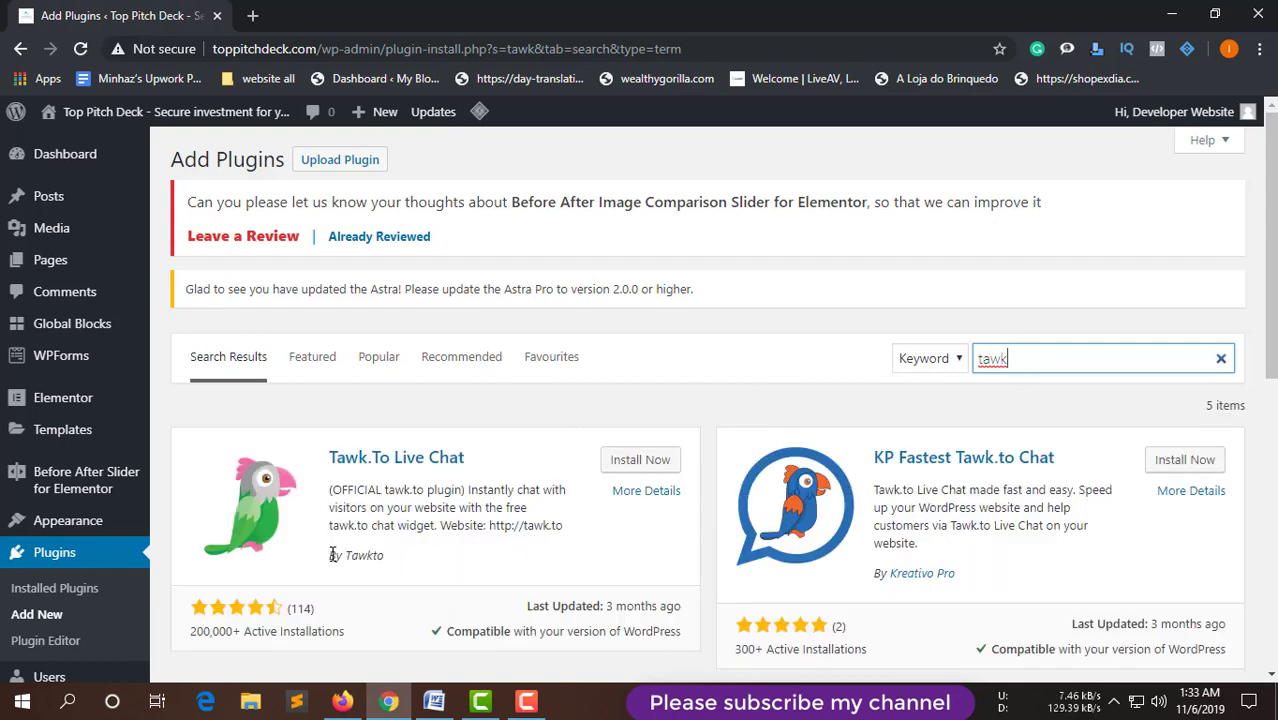
scroll(180, 525, "down", 1)
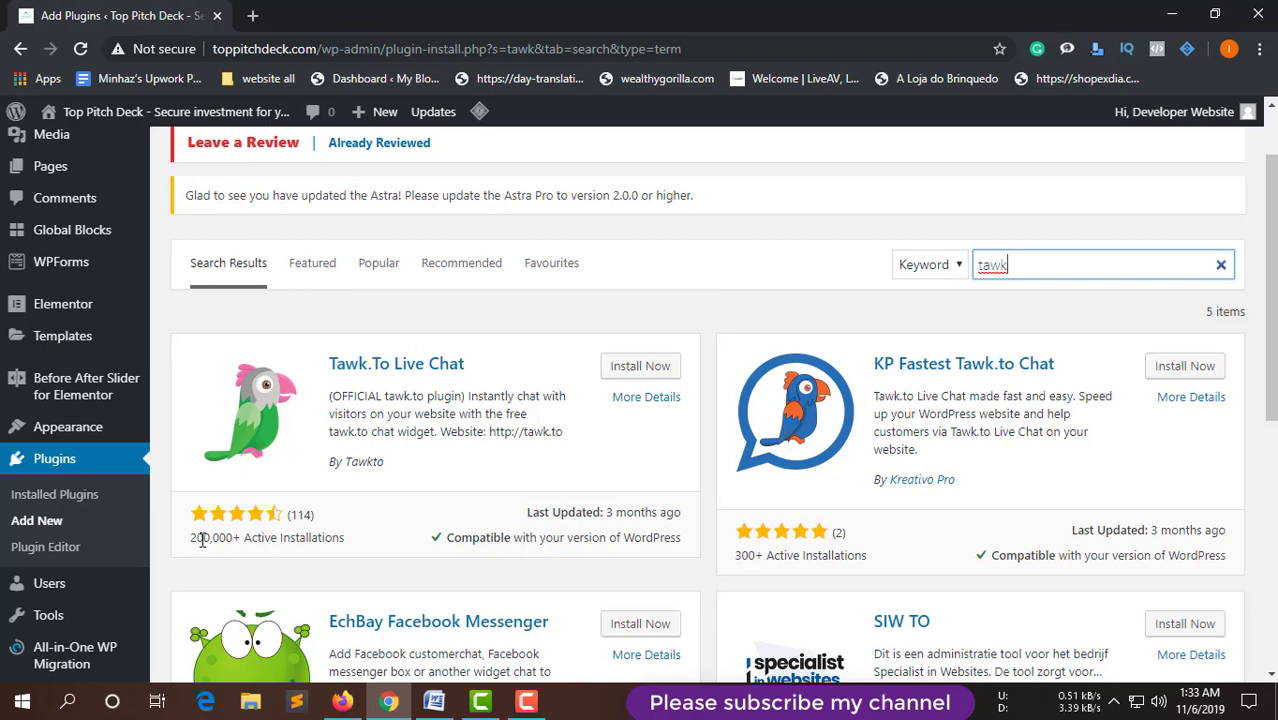
left_click_drag(203, 538, 188, 531)
scroll(345, 479, "down", 1)
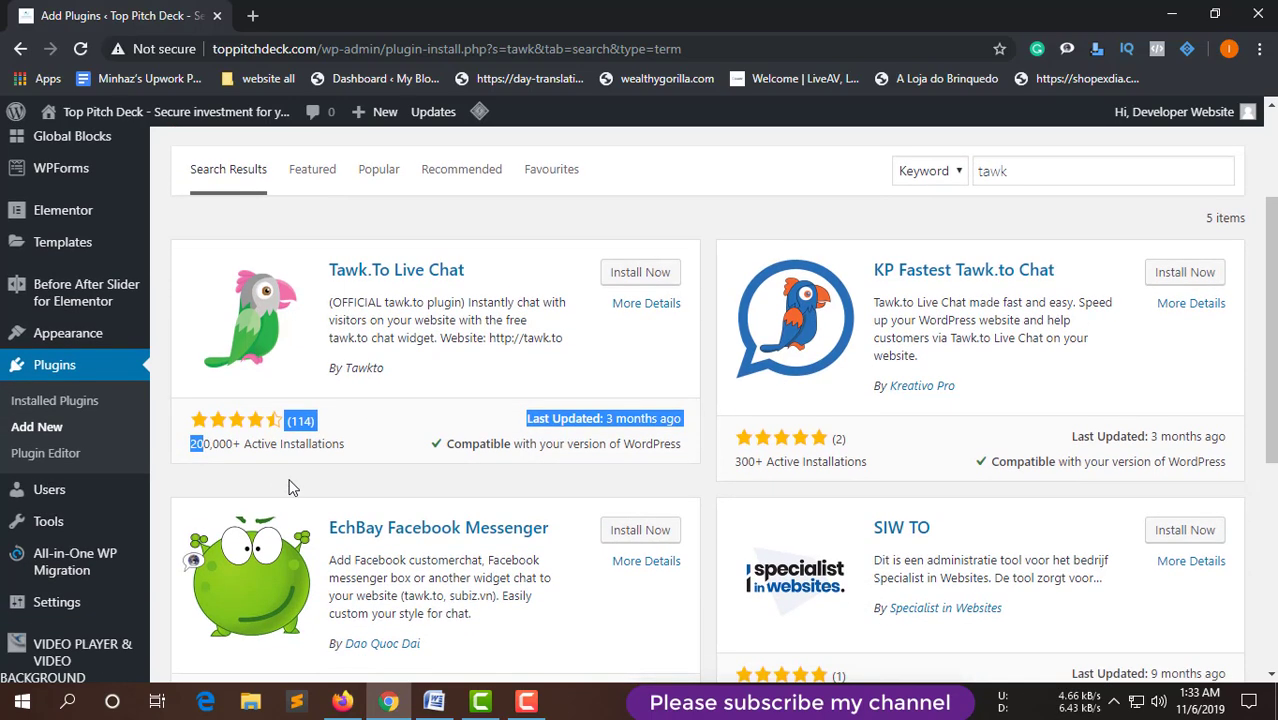
Install the Tawk.To Live Chat plugin from the search results.
left_click(366, 446)
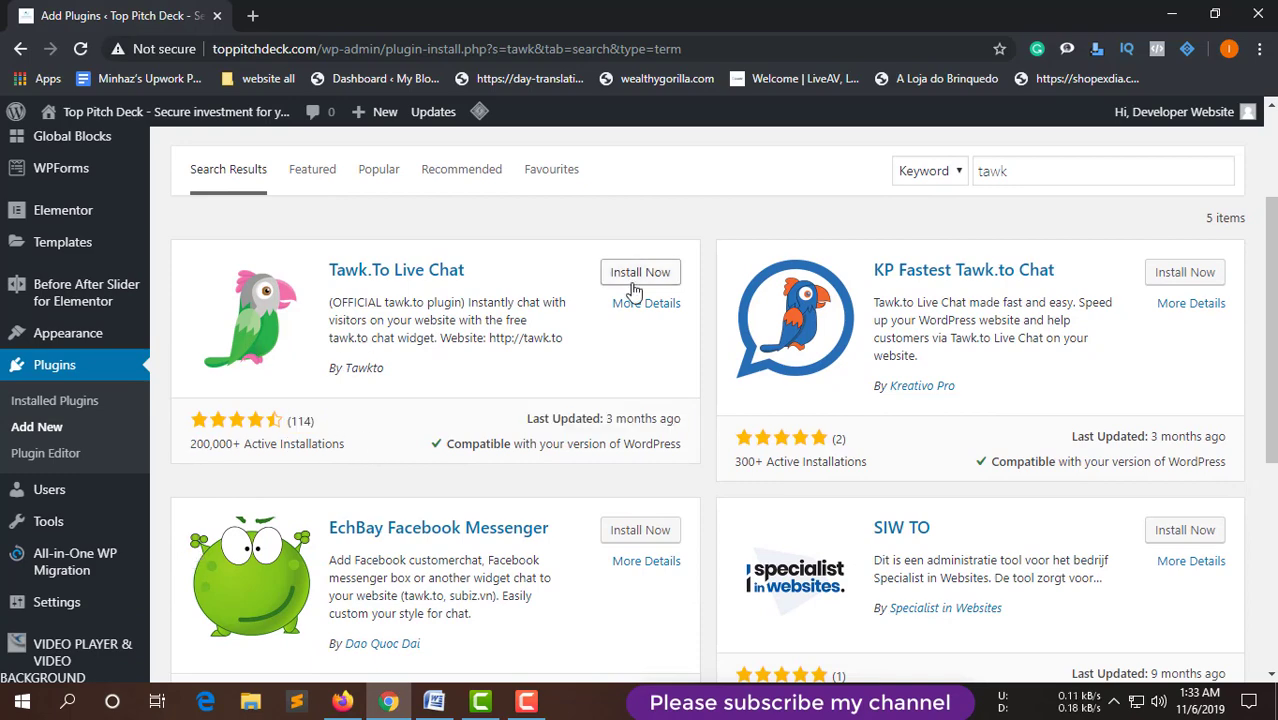
scroll(407, 411, "up", 1)
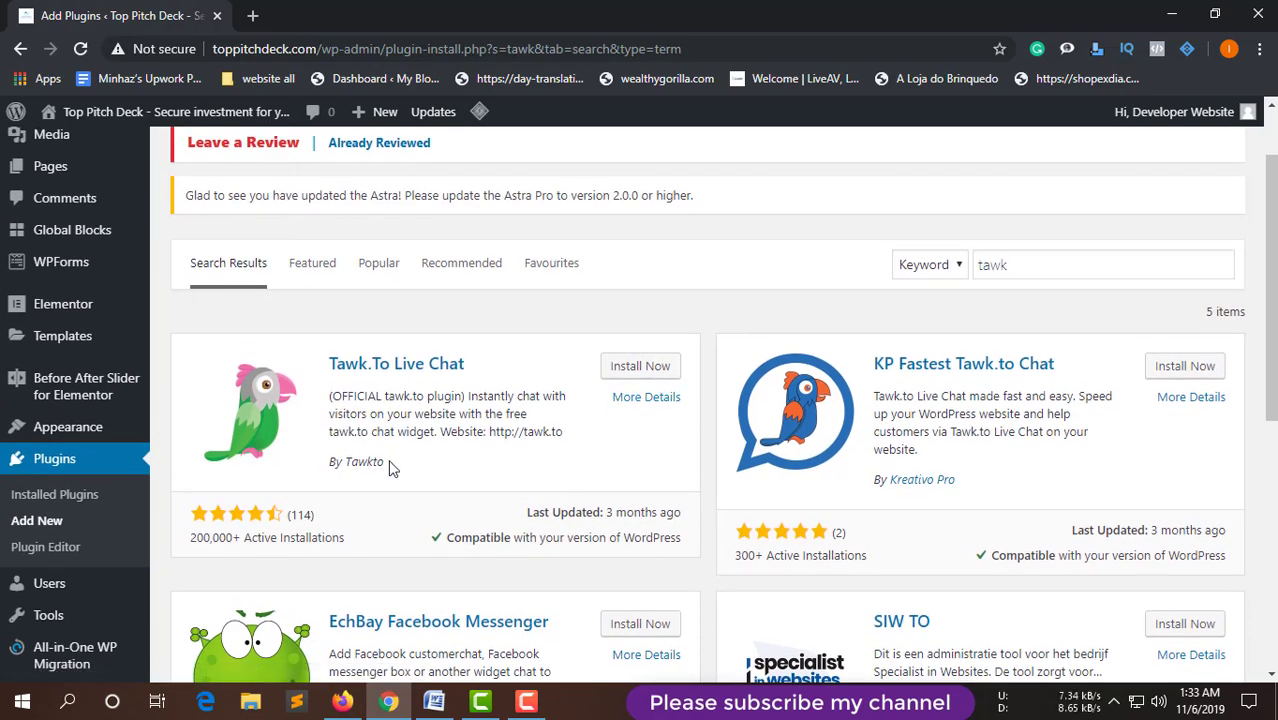
triple_click(342, 460)
left_click(446, 476)
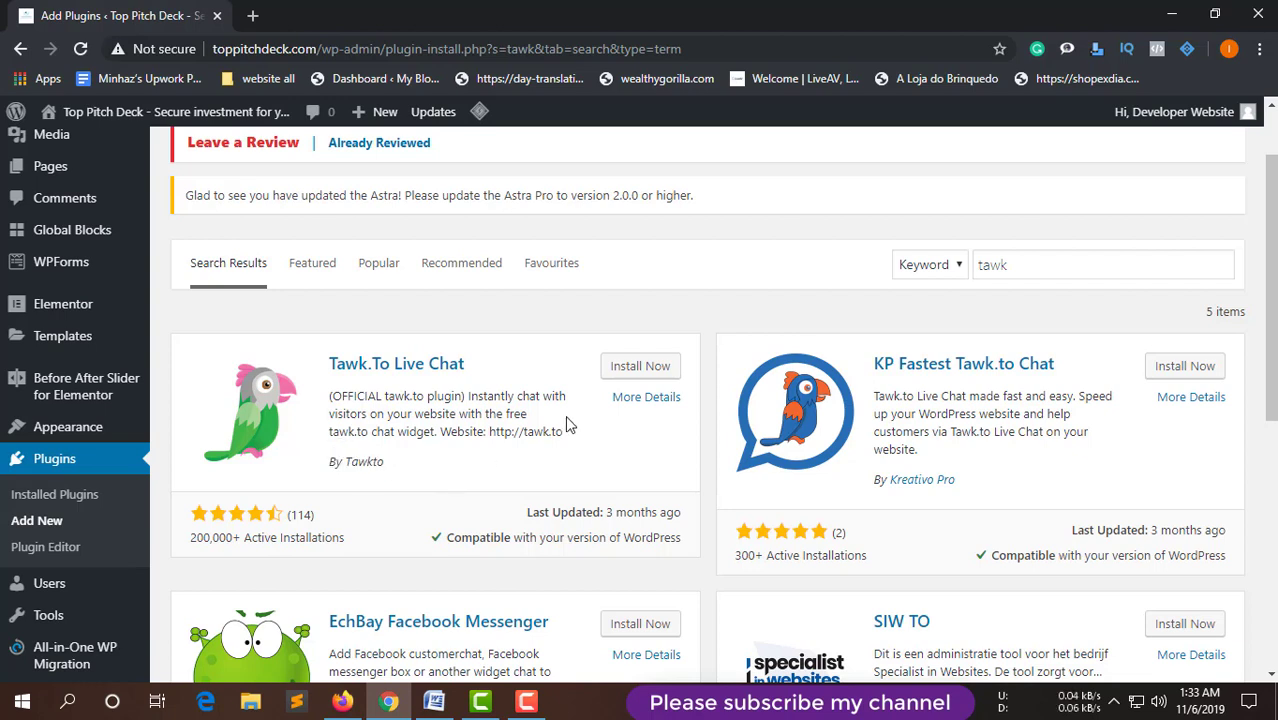
left_click(630, 370)
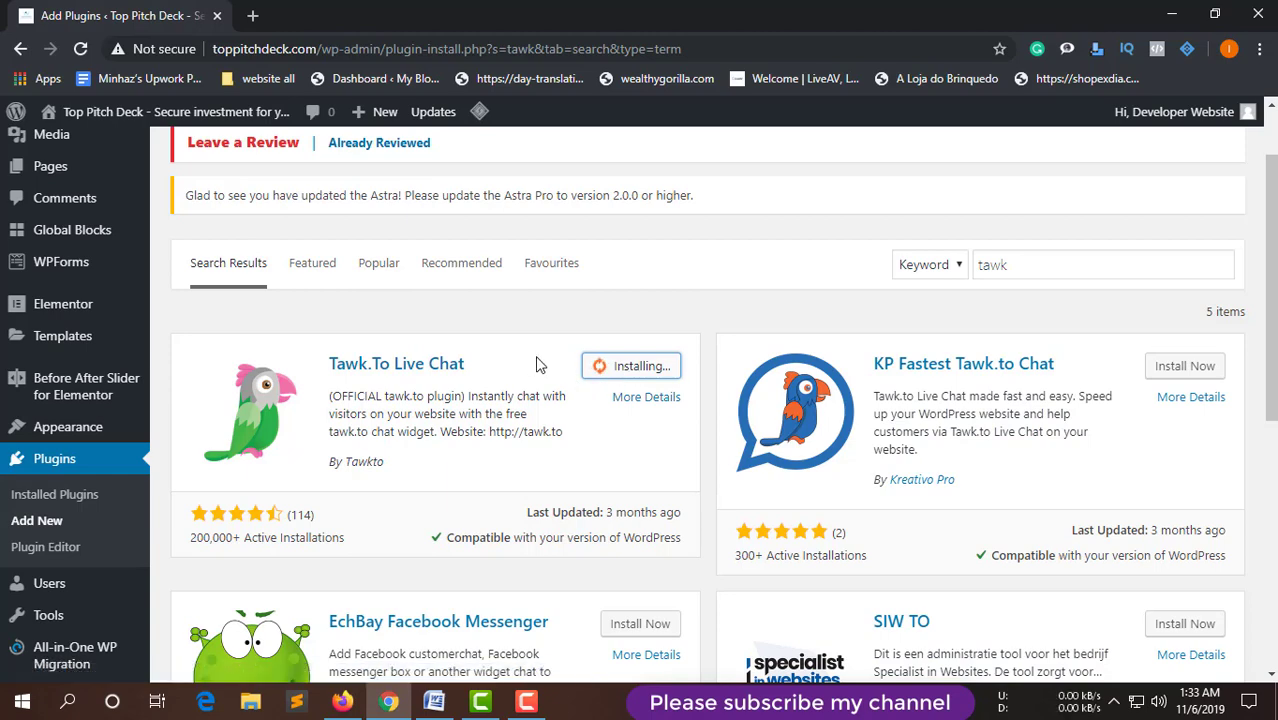
Activate Tawk.To Live Chat and confirm version 0.4.1 appears among the 15 installed plugins.
scroll(537, 366, "down", 1)
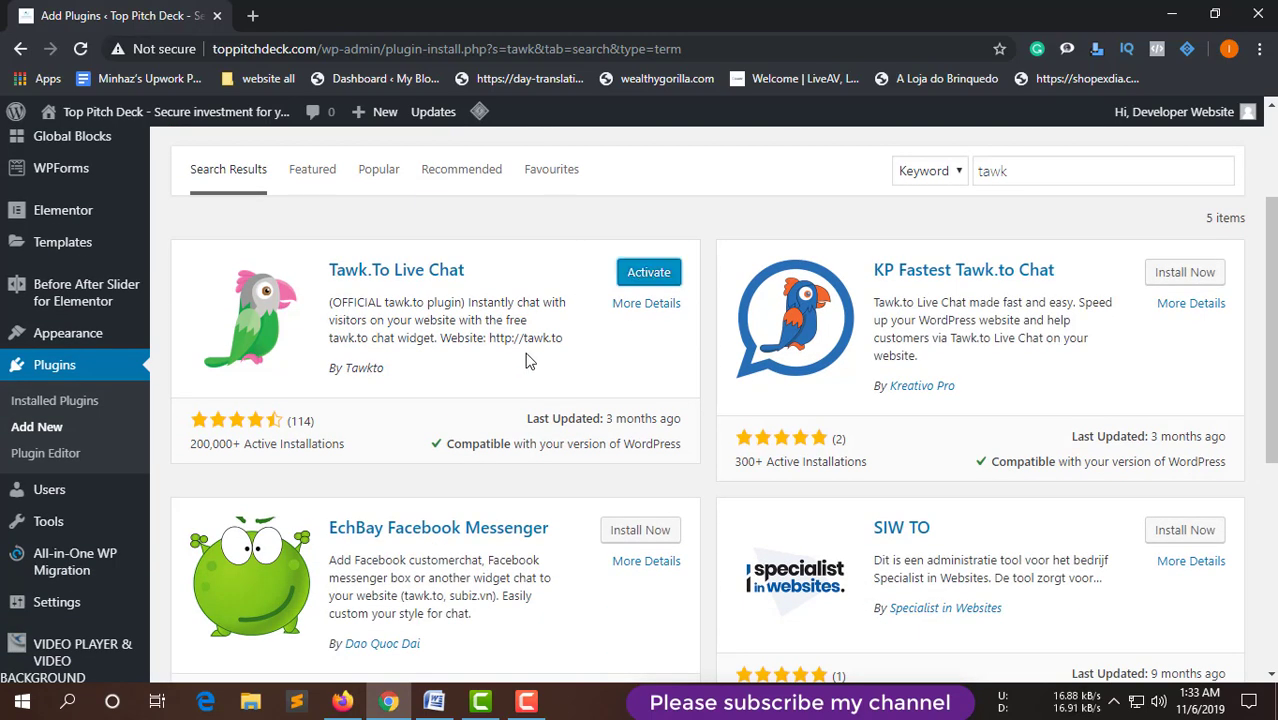
scroll(529, 358, "up", 2)
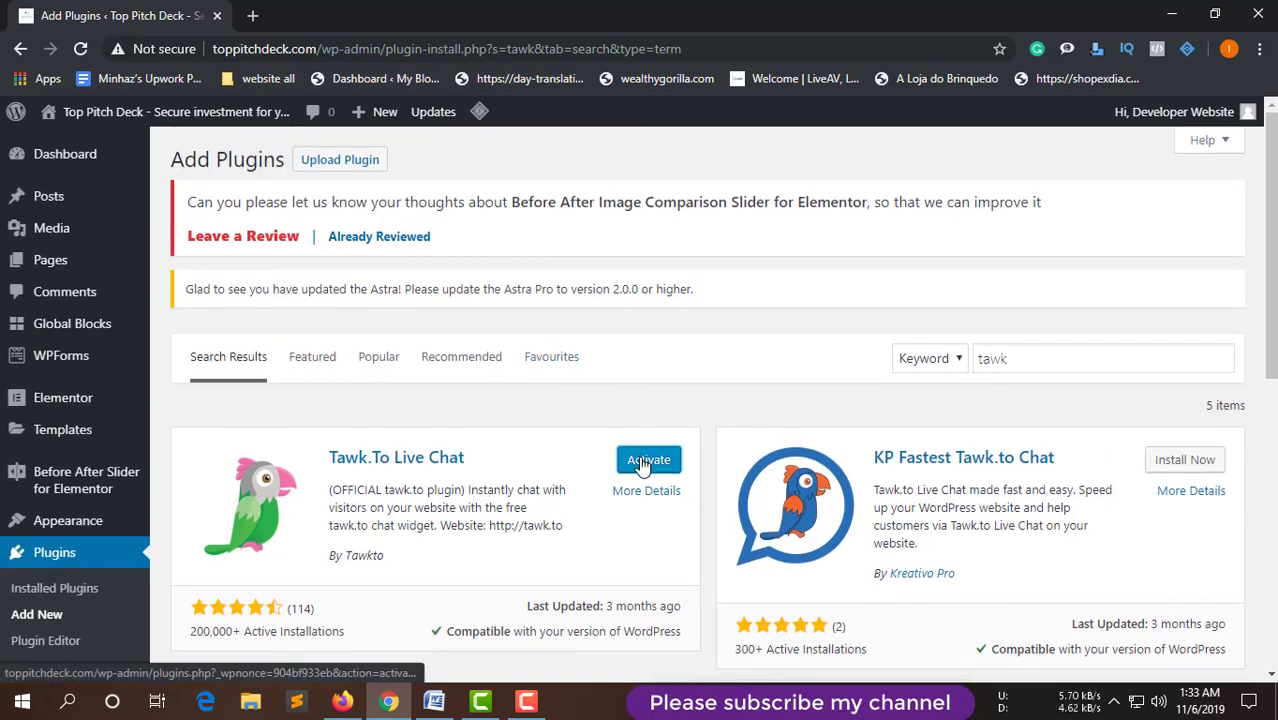
left_click(645, 460)
scroll(527, 458, "down", 1)
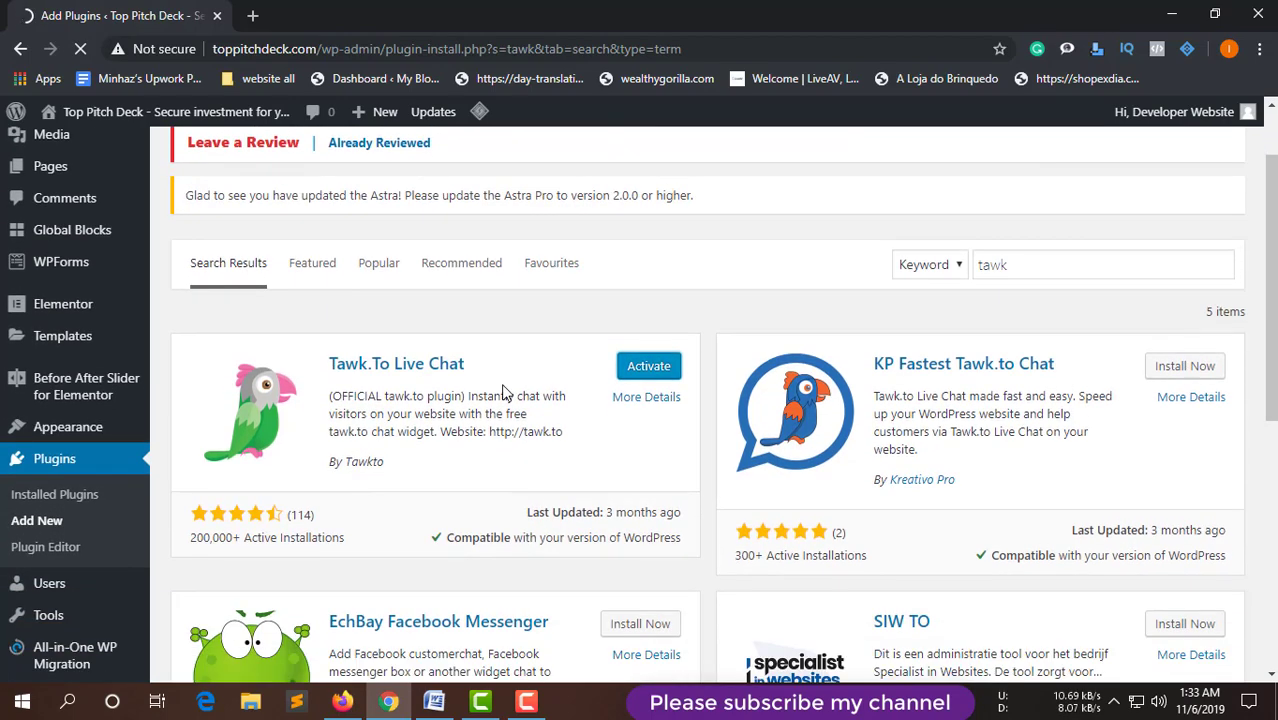
scroll(505, 392, "up", 1)
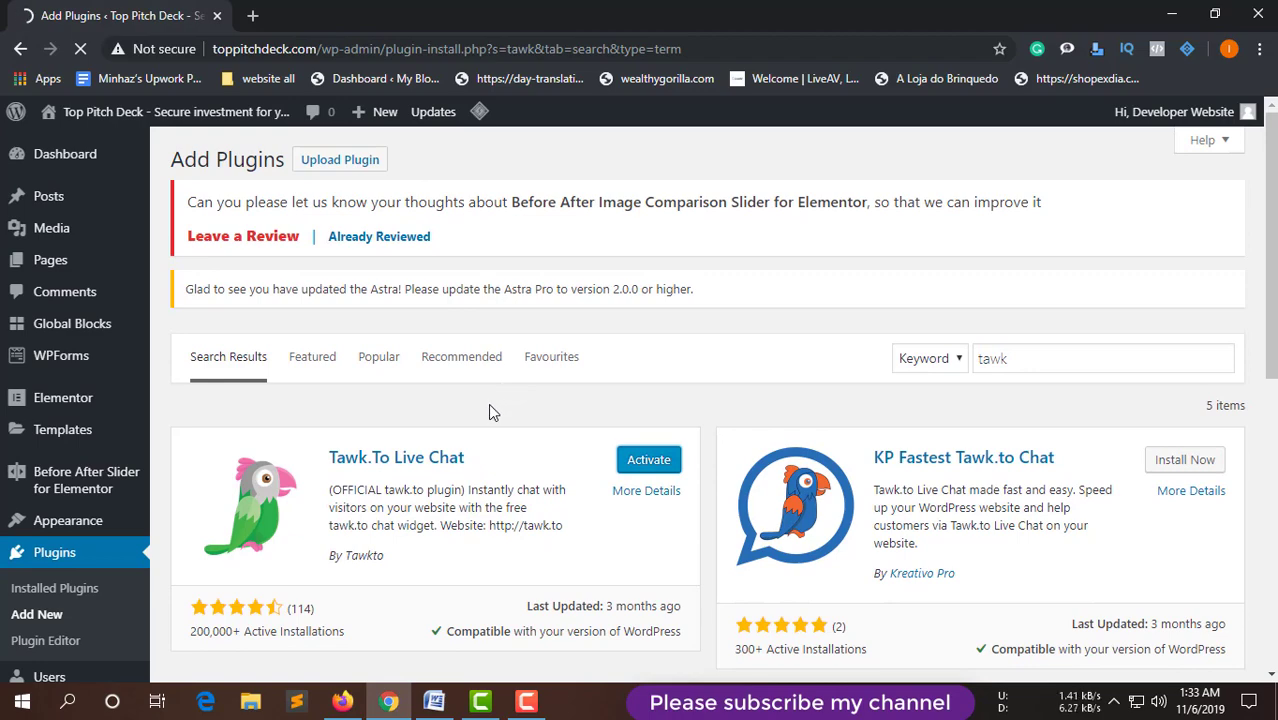
scroll(489, 415, "down", 2)
scroll(489, 415, "down", 1)
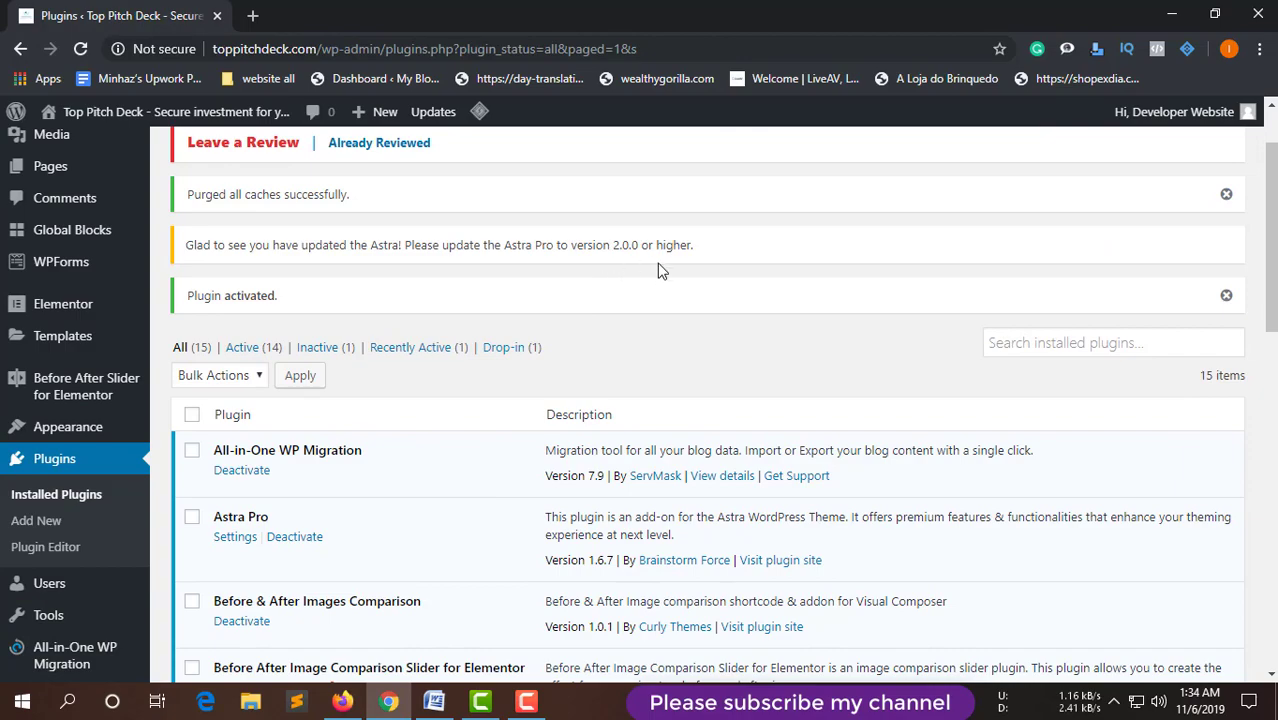
scroll(593, 282, "down", 4)
scroll(430, 350, "down", 3)
scroll(305, 452, "down", 4)
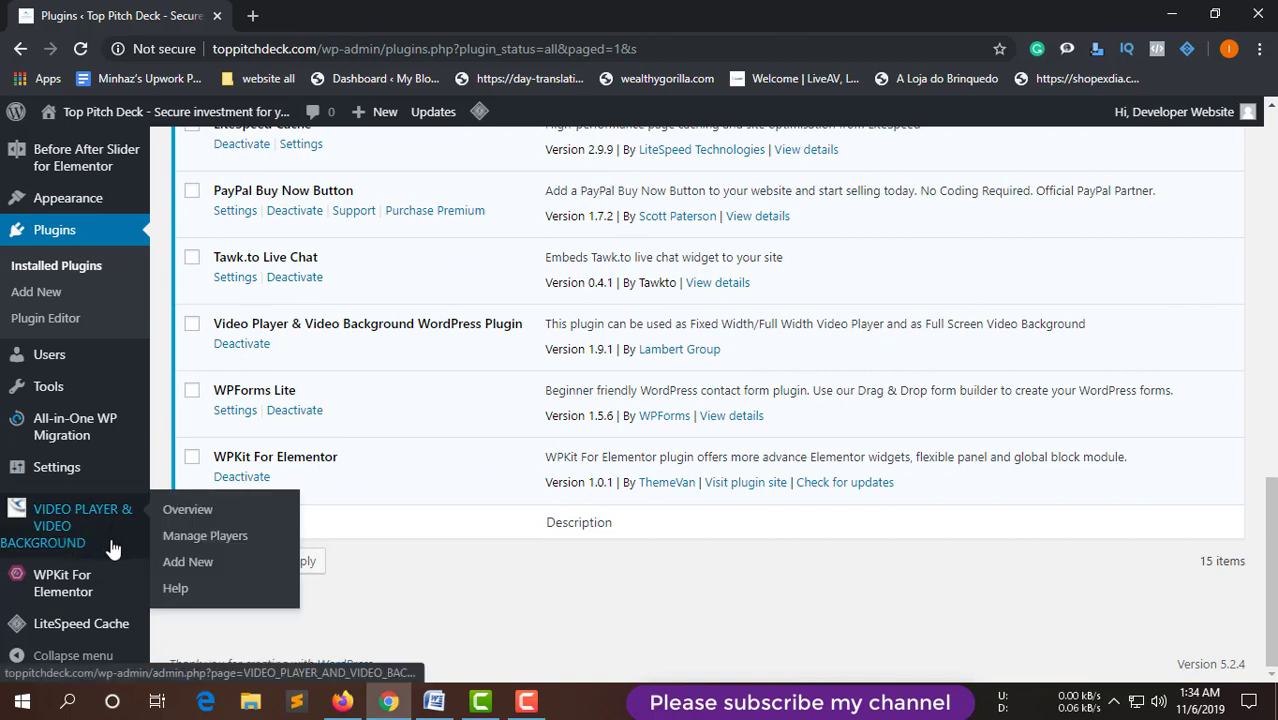
mouse_move(84, 470)
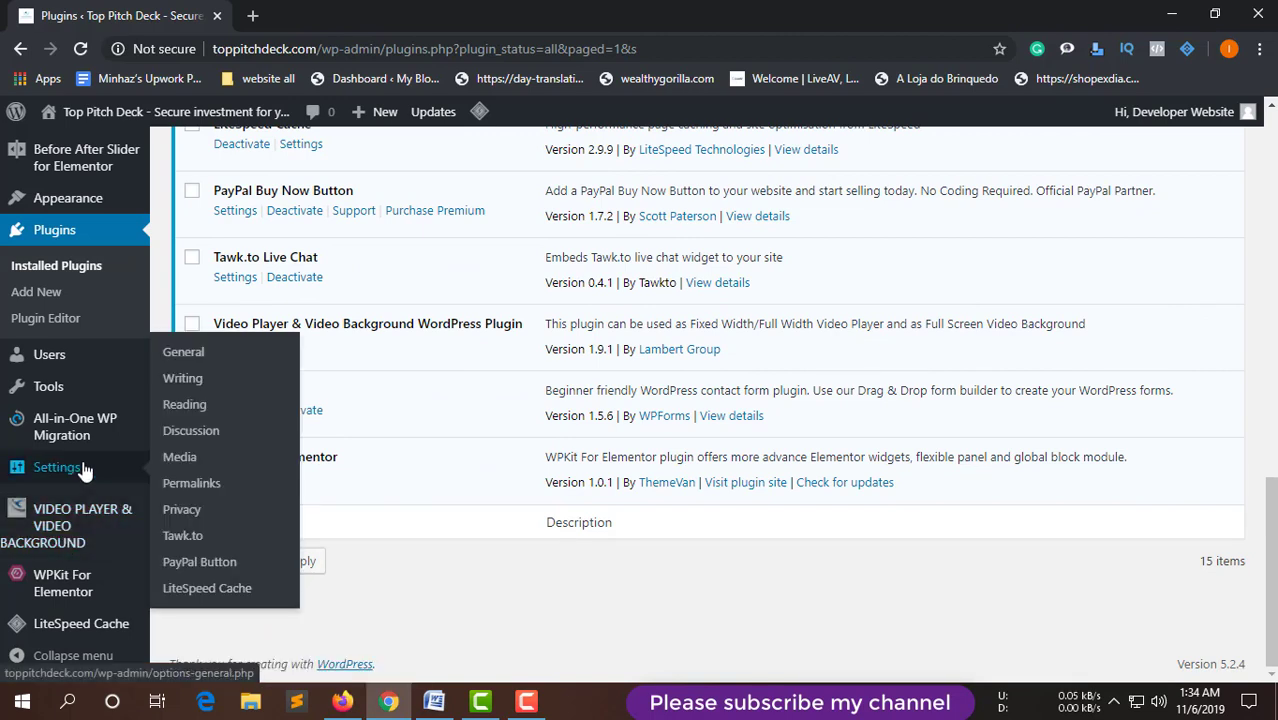
Open Settings > Tawk.to to reach the plugin's account sign-in form.
left_click(183, 540)
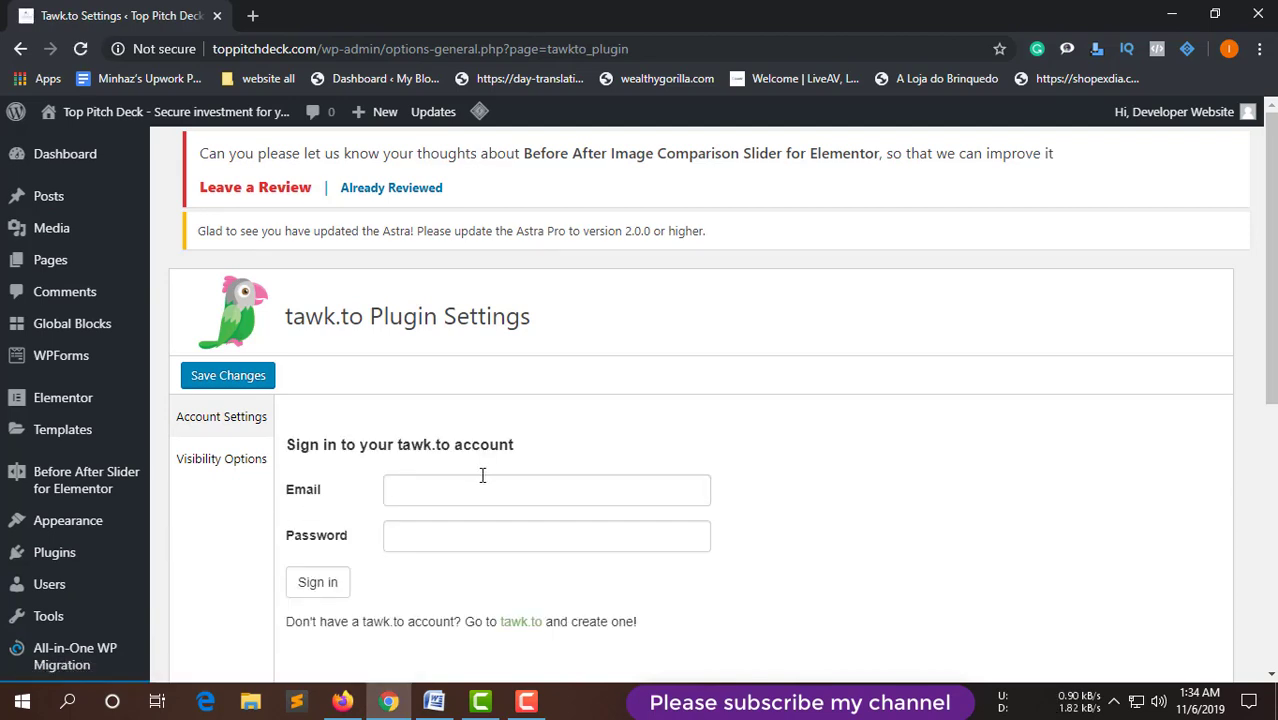
scroll(513, 434, "down", 1)
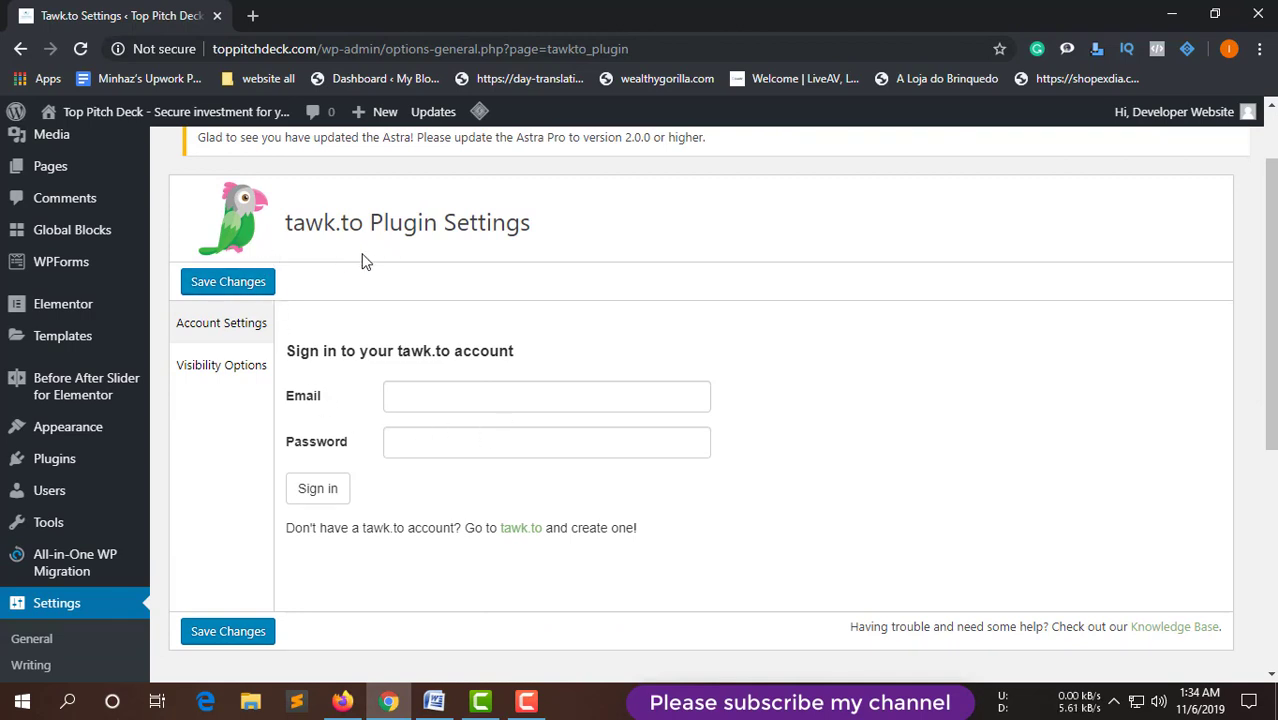
left_click(518, 534)
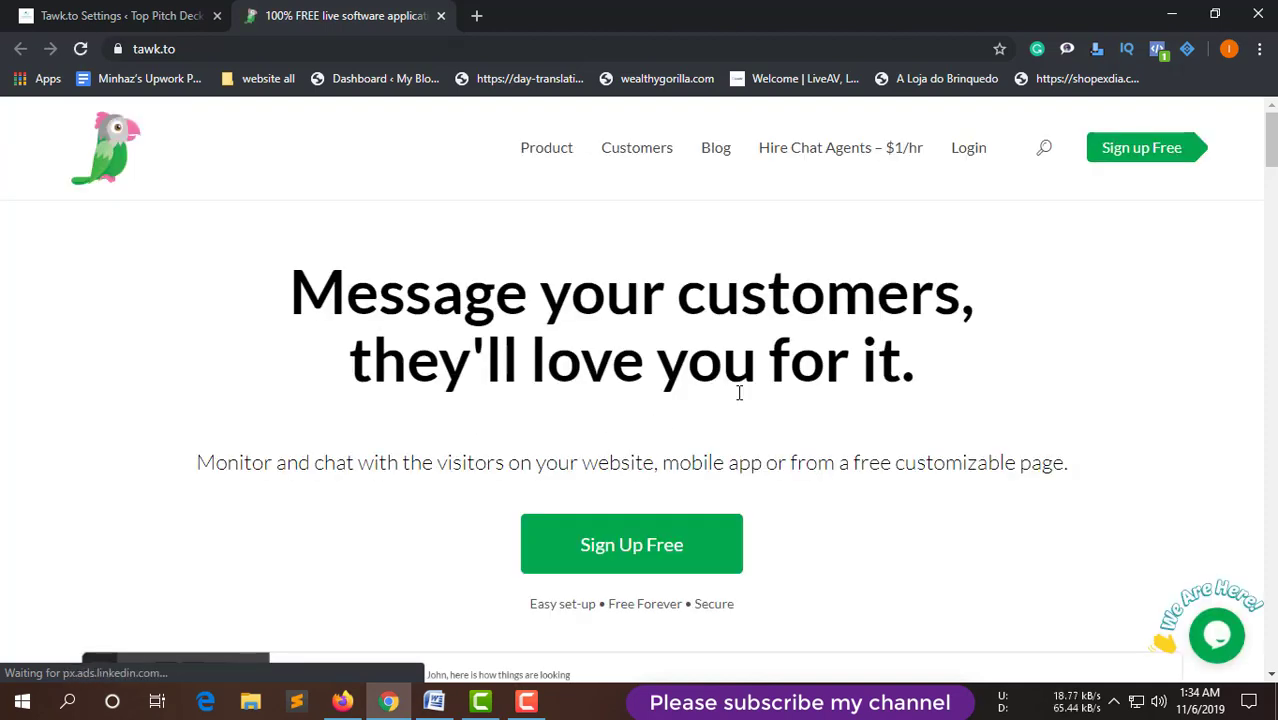
scroll(790, 408, "down", 2)
scroll(827, 413, "up", 2)
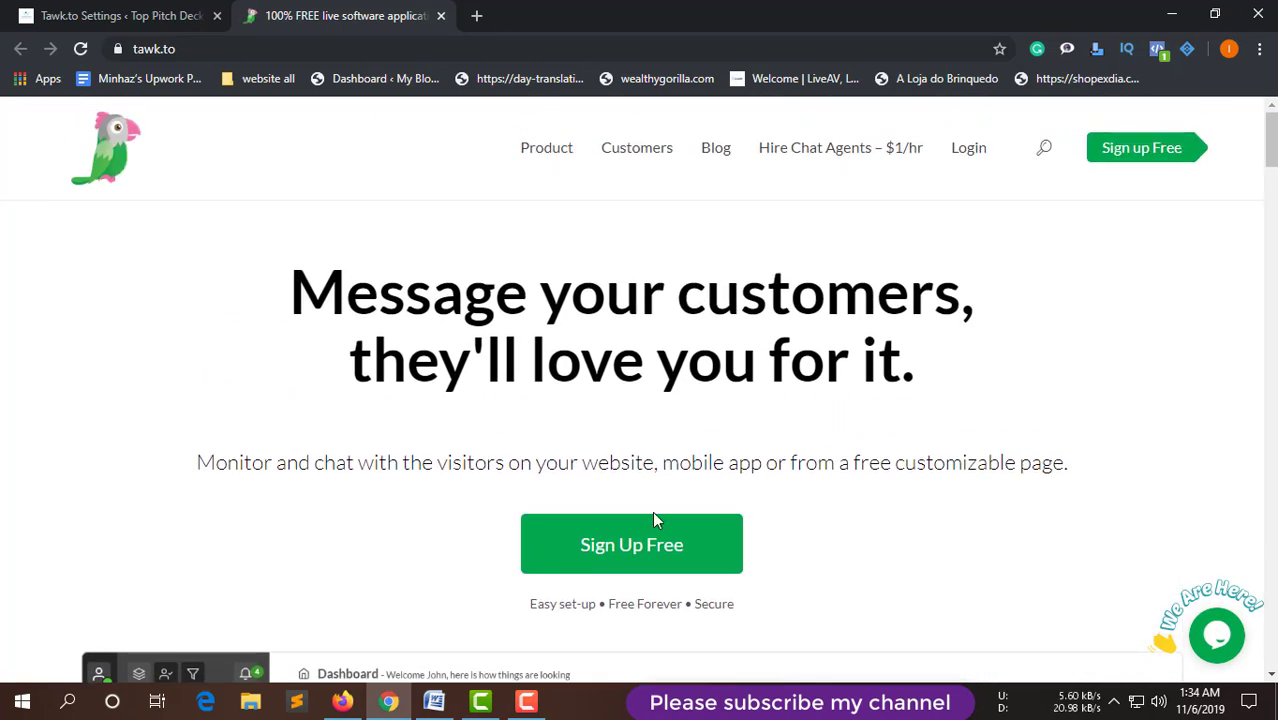
left_click(660, 560)
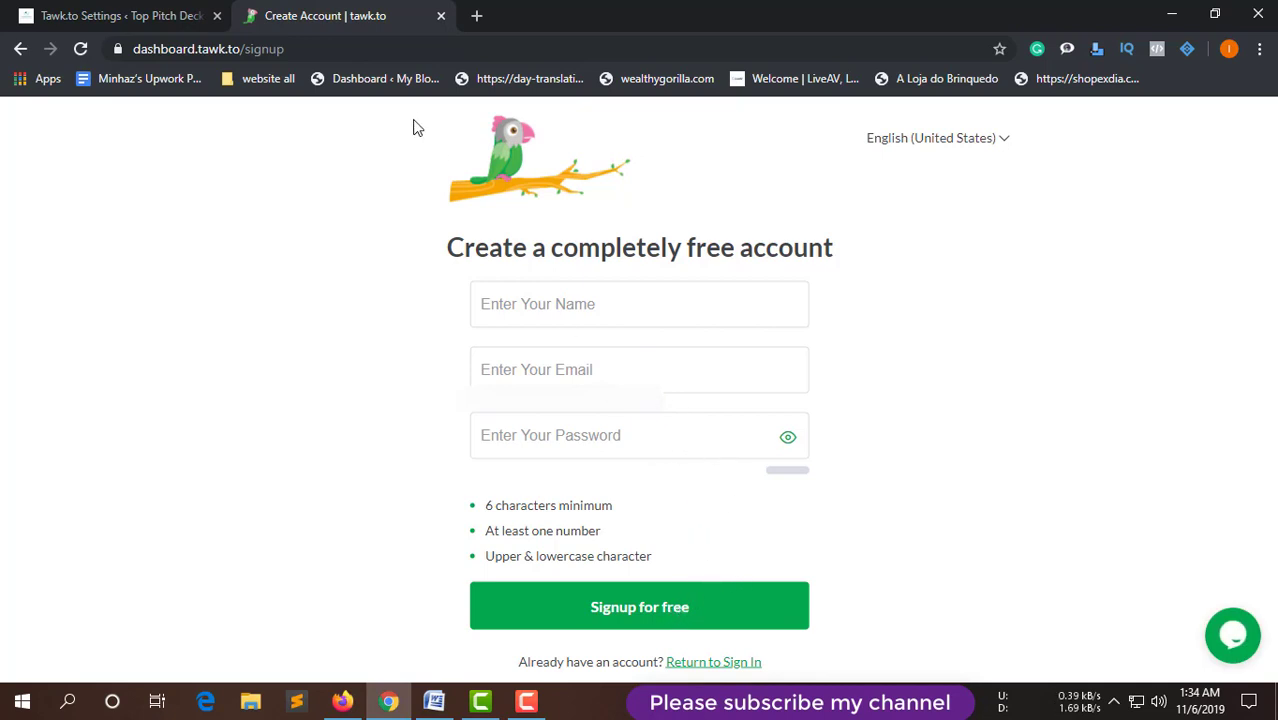
left_click(441, 16)
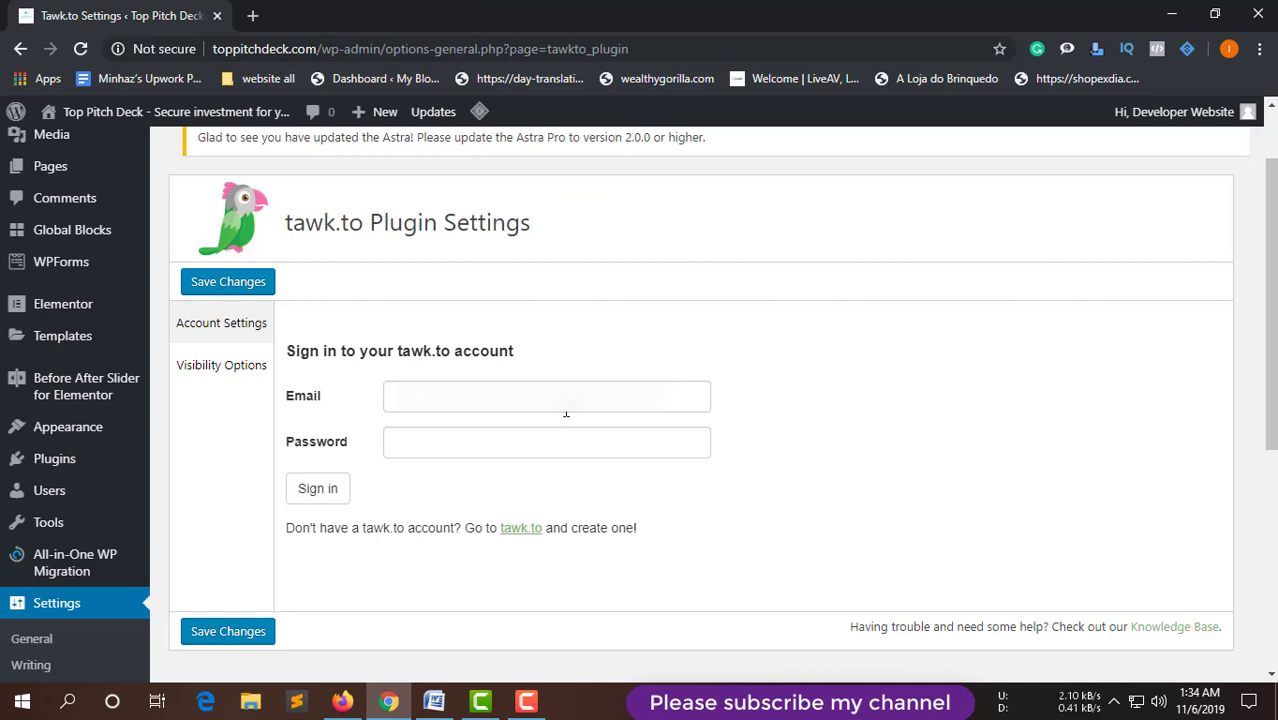
Sign in to tawk.to with the saved account e-mail and the account password.
left_click(548, 383)
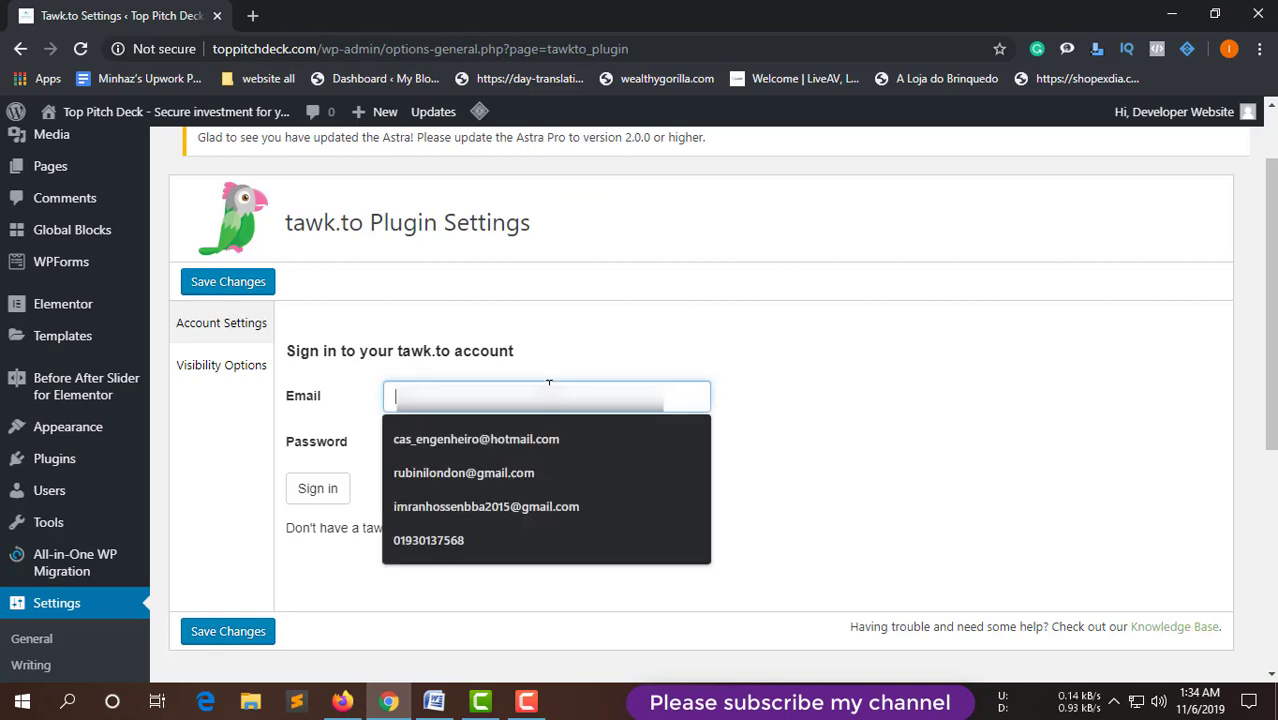
key("ctrl+v")
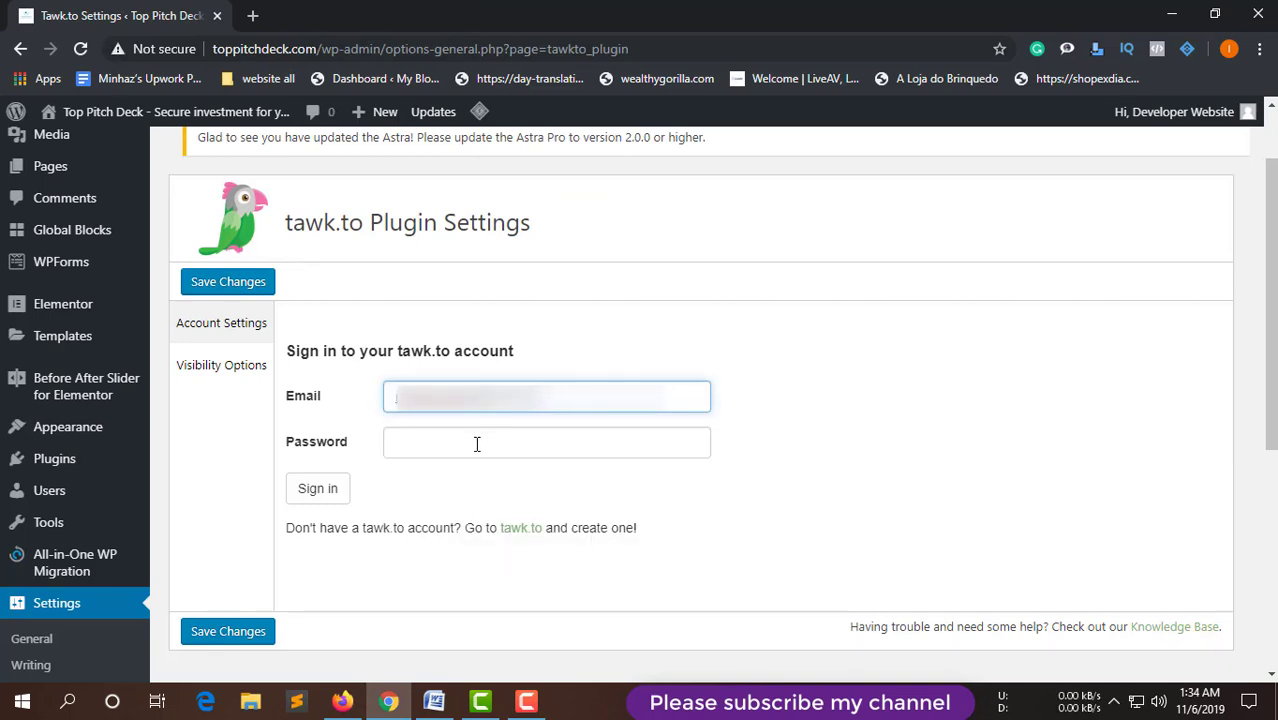
left_click(477, 444)
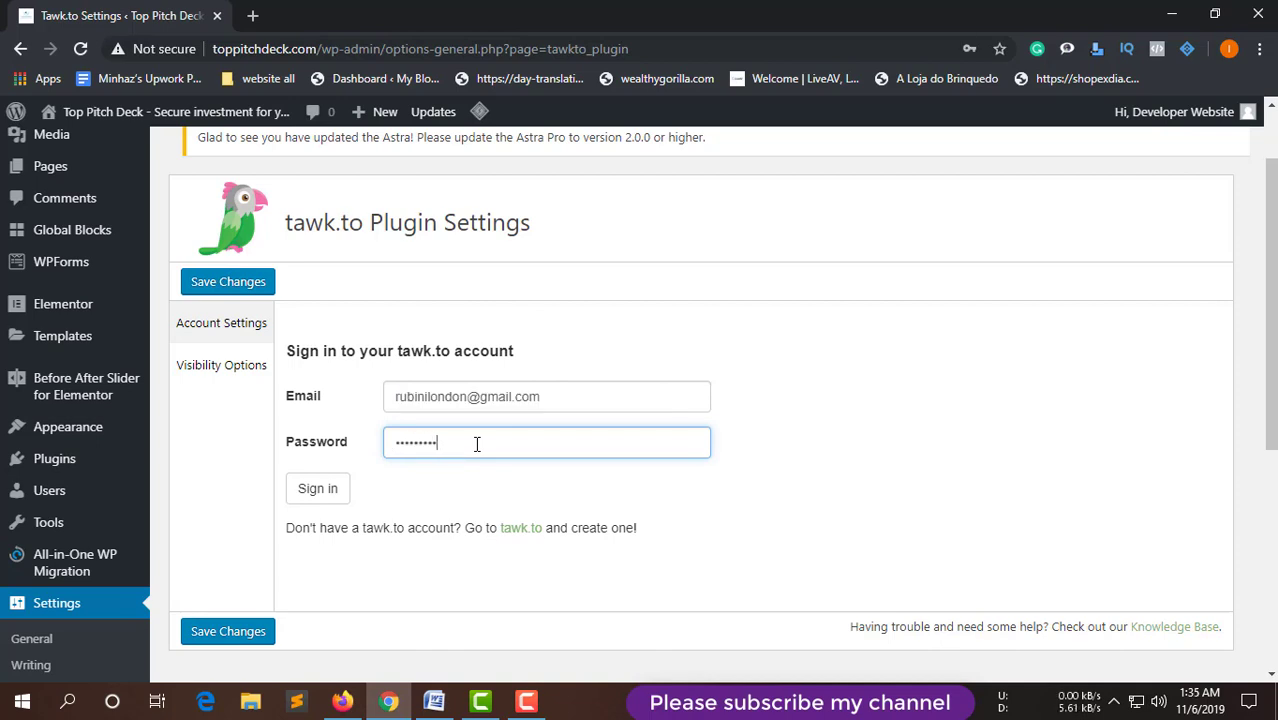
left_click(322, 495)
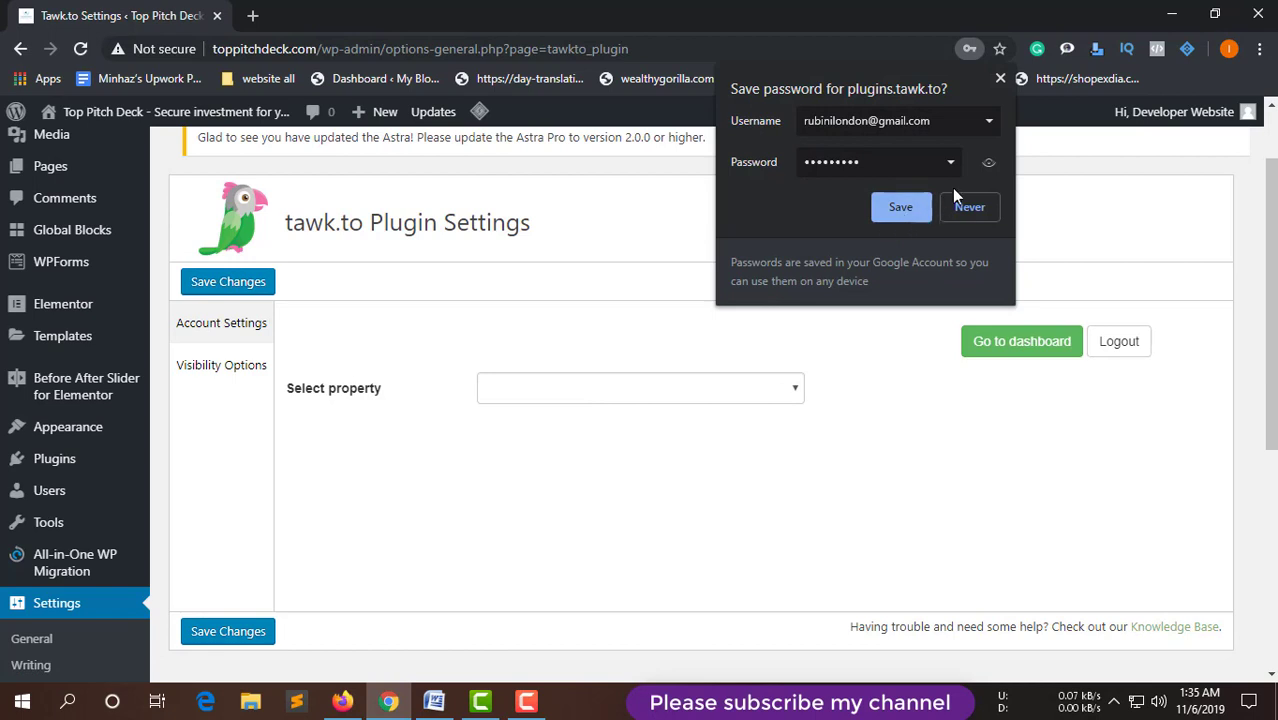
Dismiss Chrome's offer to save the password.
left_click(1000, 78)
scroll(320, 411, "down", 2)
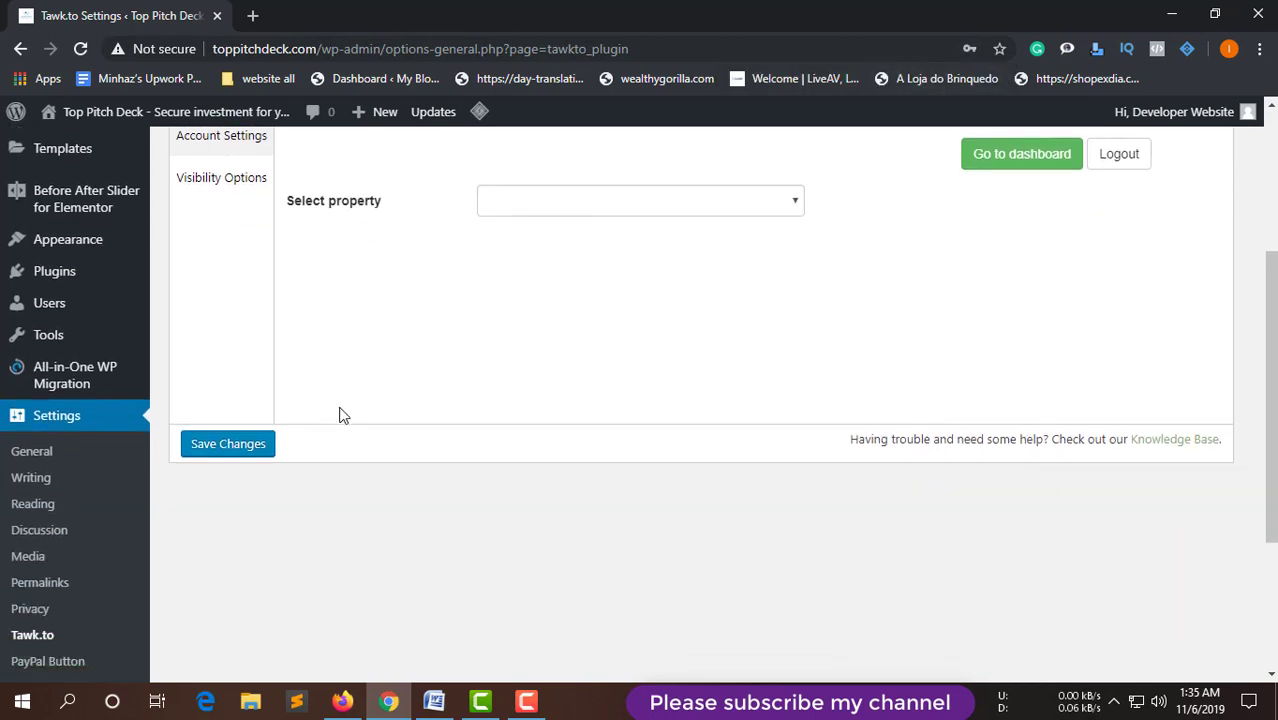
scroll(339, 414, "up", 1)
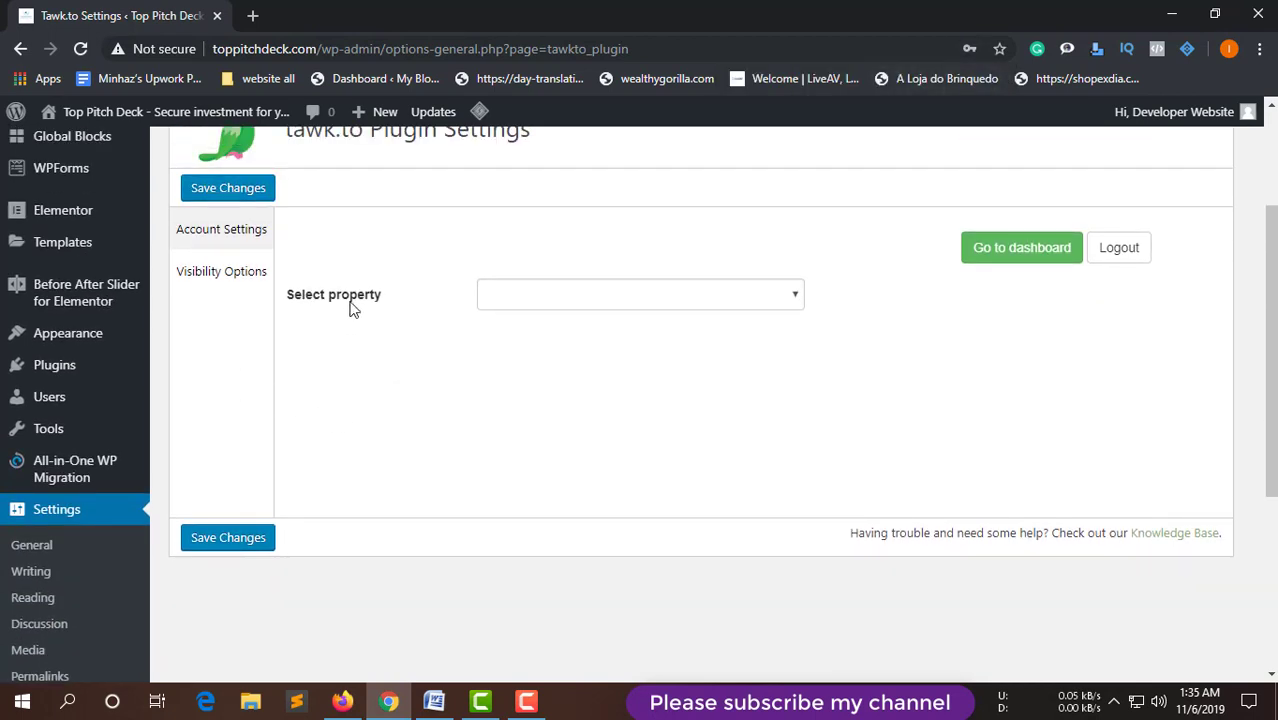
scroll(700, 400, "up", 1)
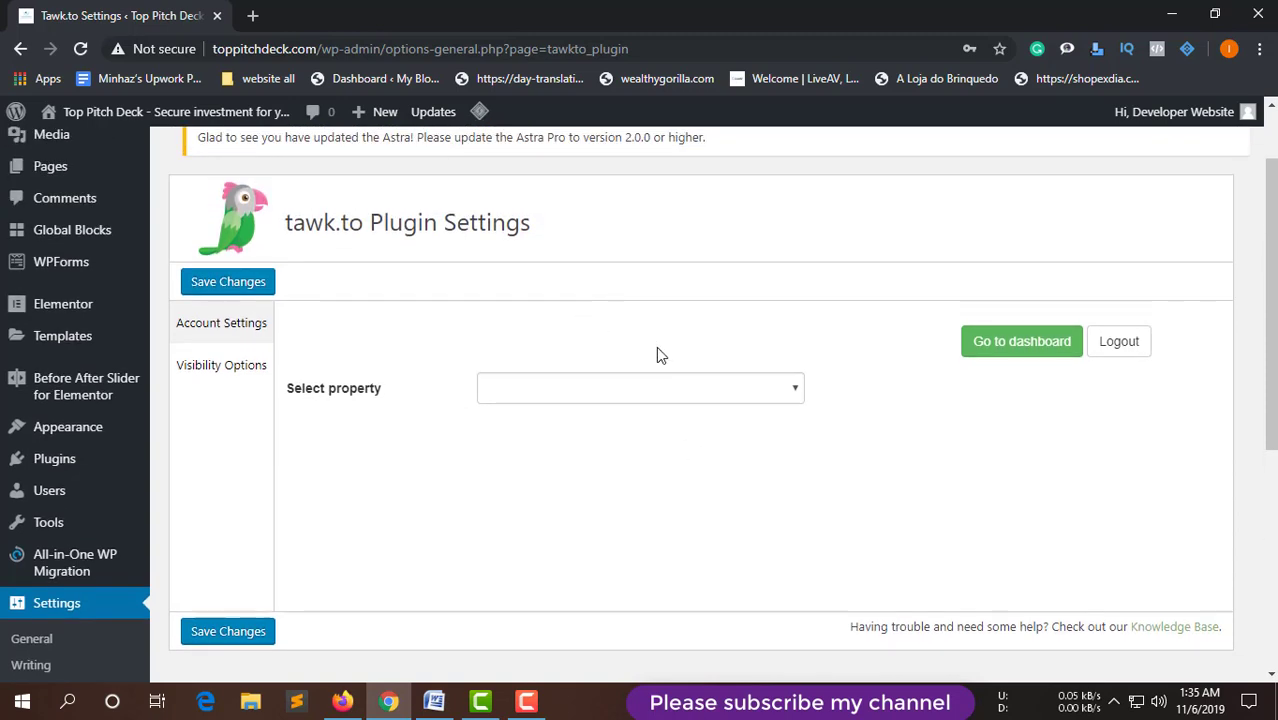
Select the Top Pitch Deck property with its Default widget and apply it to the site.
left_click(612, 396)
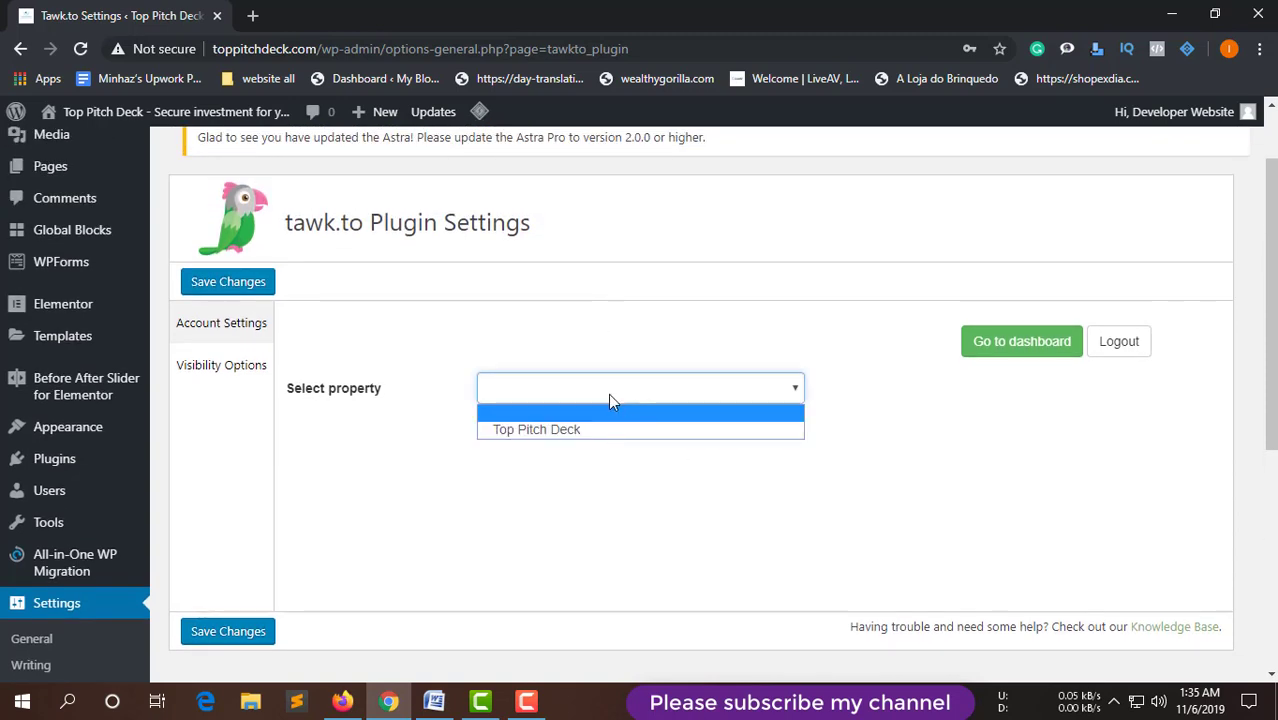
left_click(559, 432)
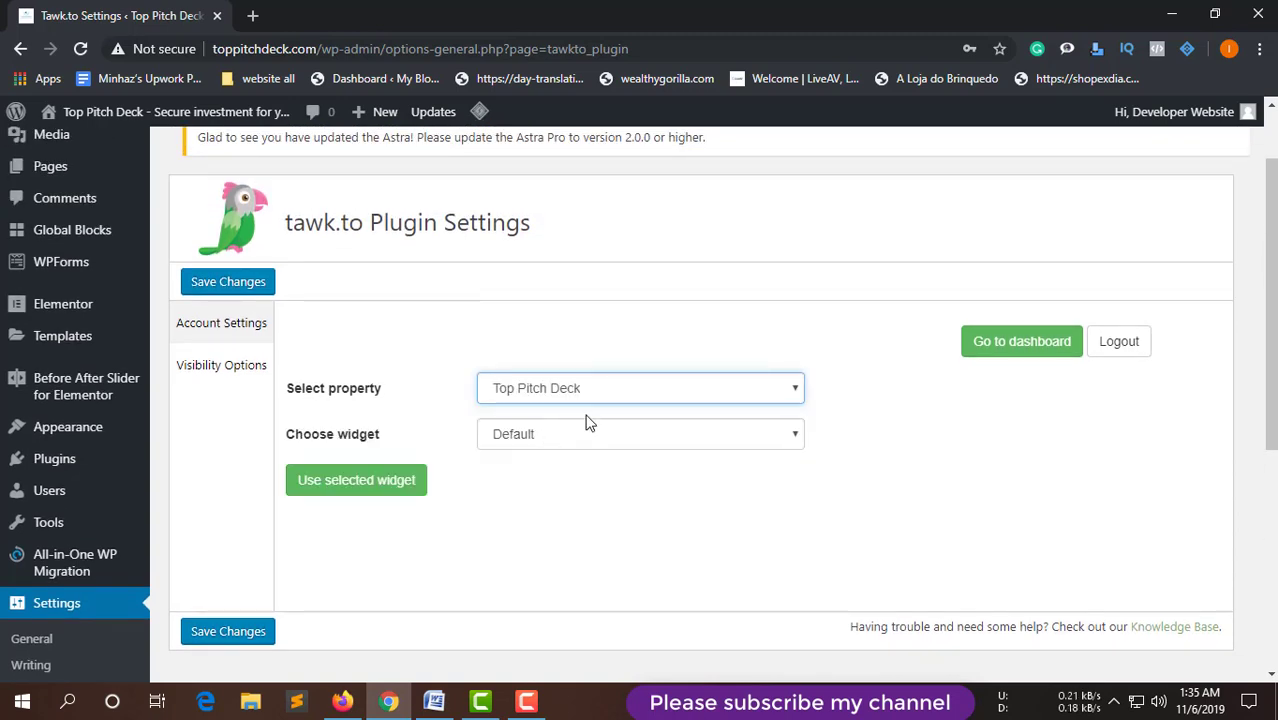
left_click(575, 436)
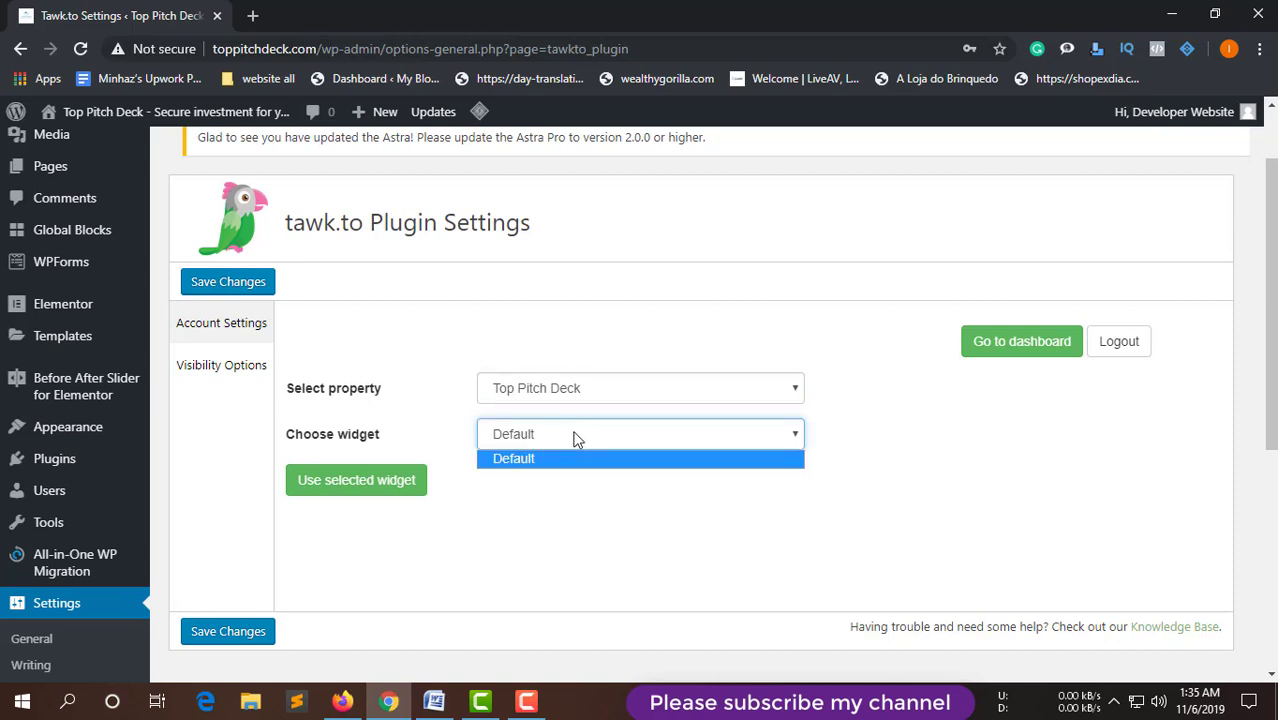
left_click(578, 438)
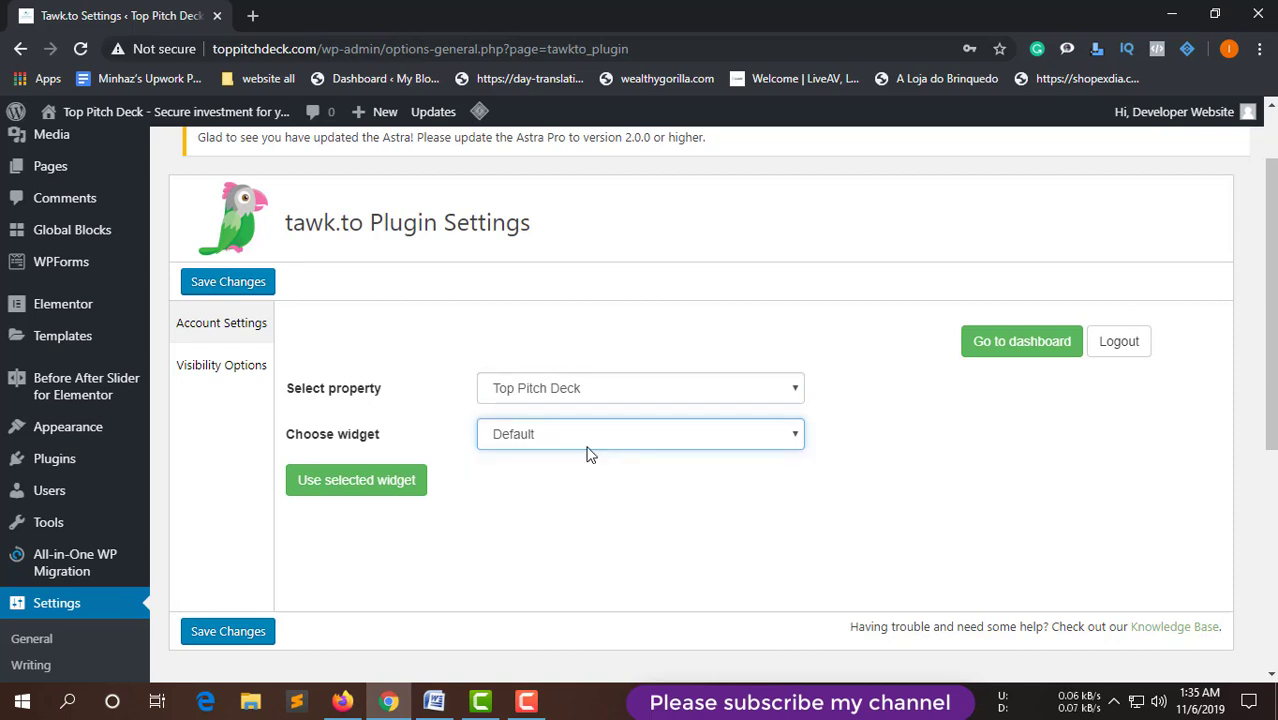
left_click(575, 499)
scroll(594, 491, "down", 1)
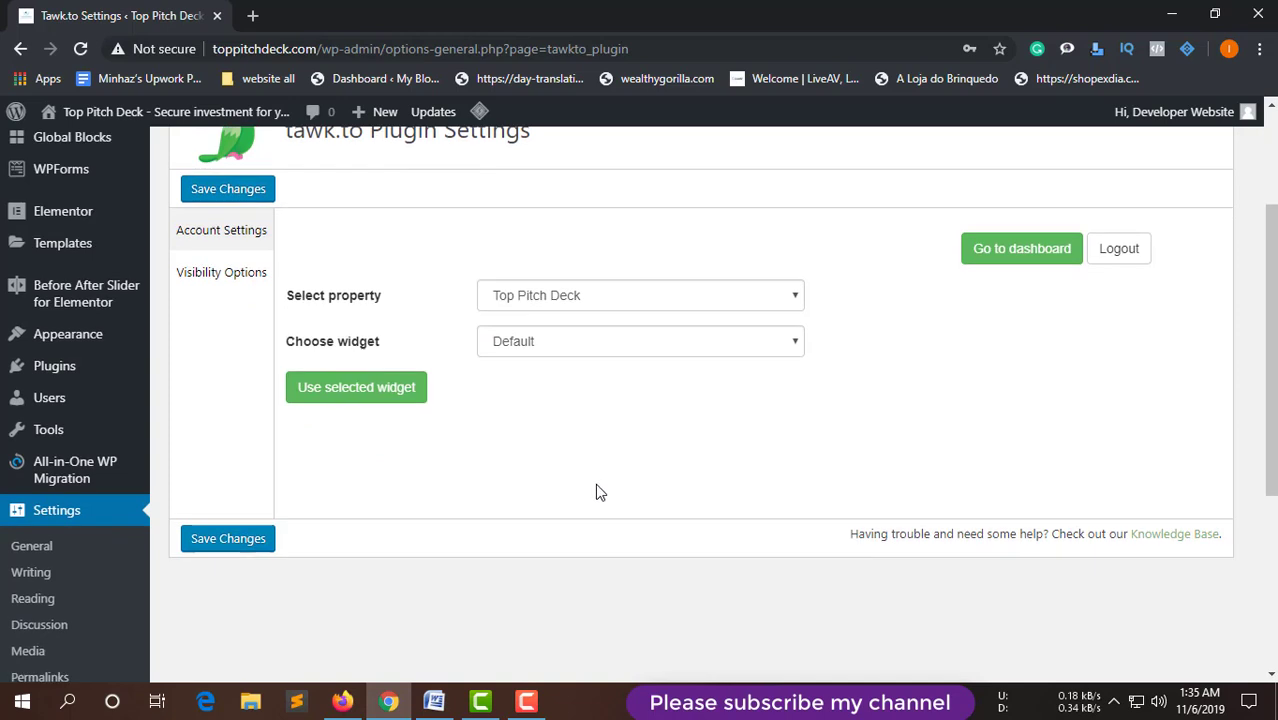
left_click(342, 397)
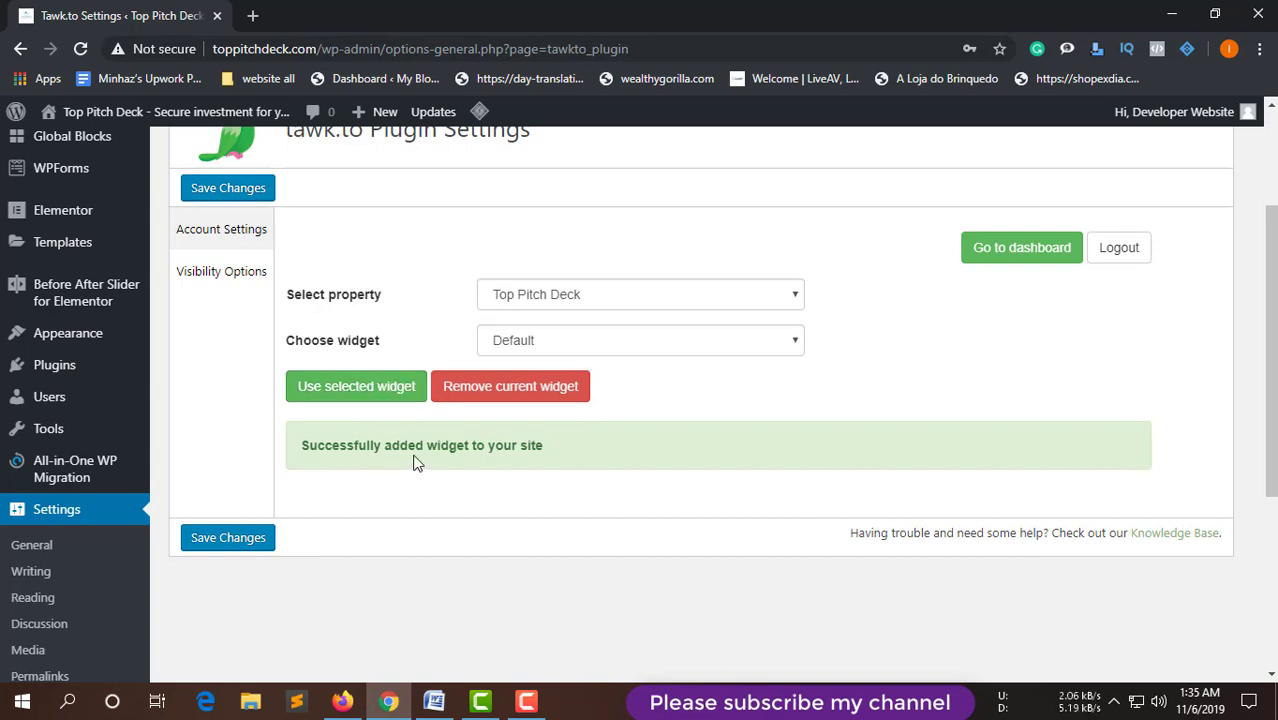
Open Visibility Options and toggle 'Always show Tawk.To widget on every page' off to reveal per-page options.
left_click(212, 285)
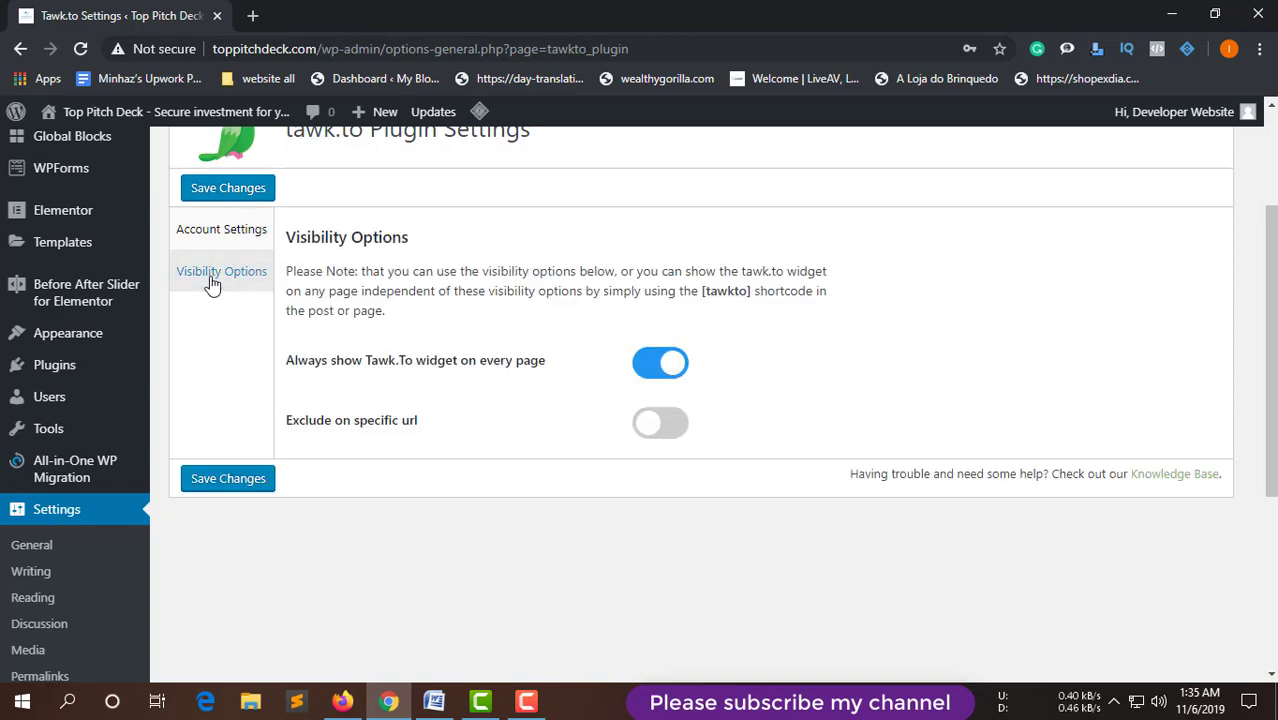
left_click(646, 370)
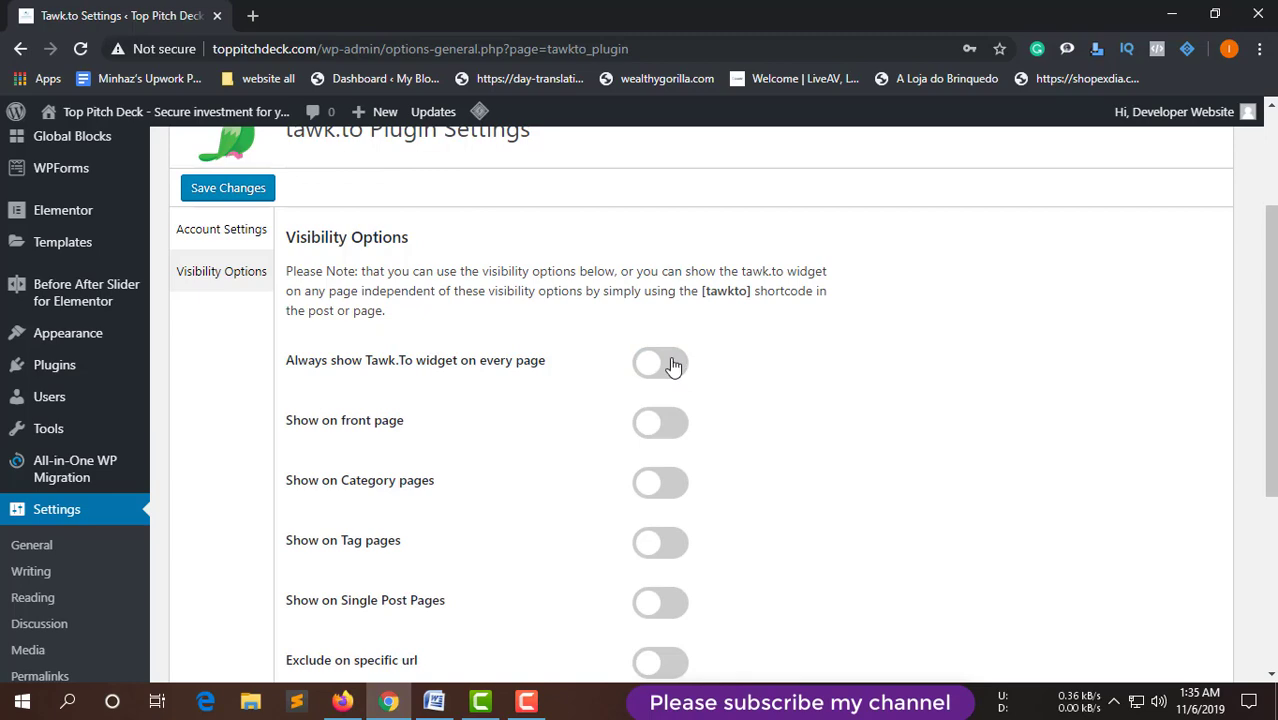
left_click(660, 364)
scroll(283, 212, "down", 2)
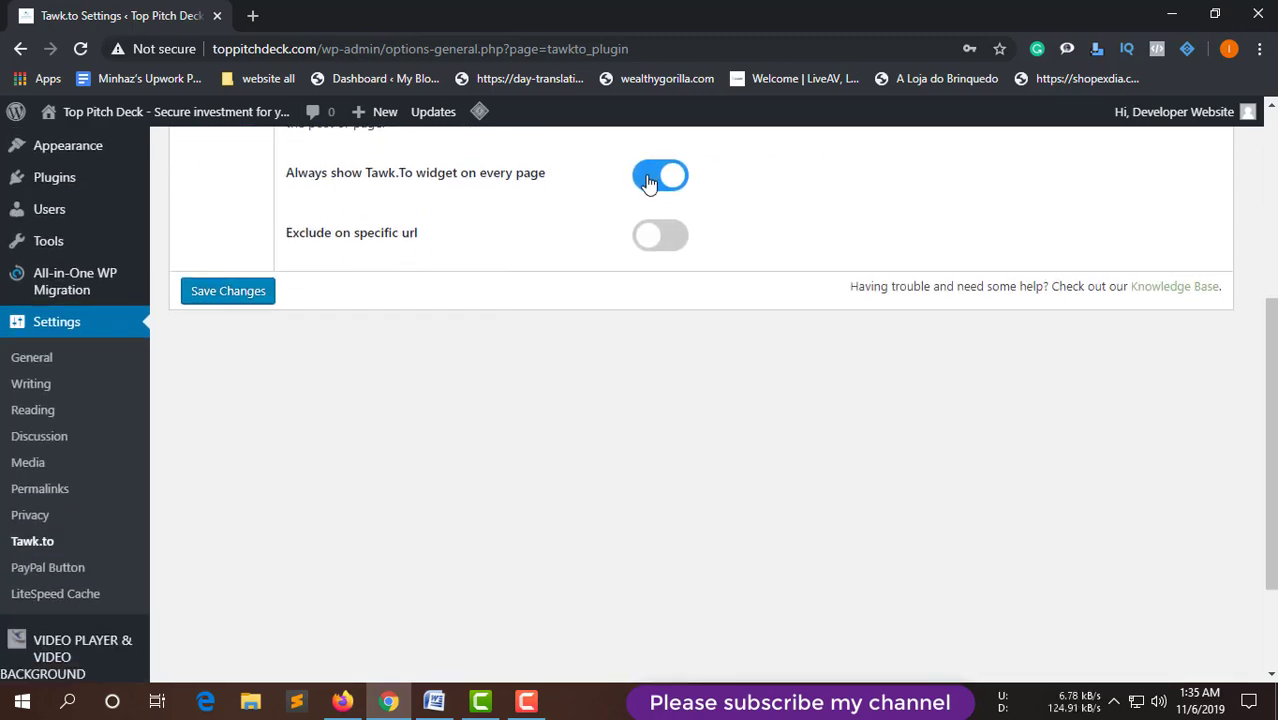
scroll(392, 260, "up", 1)
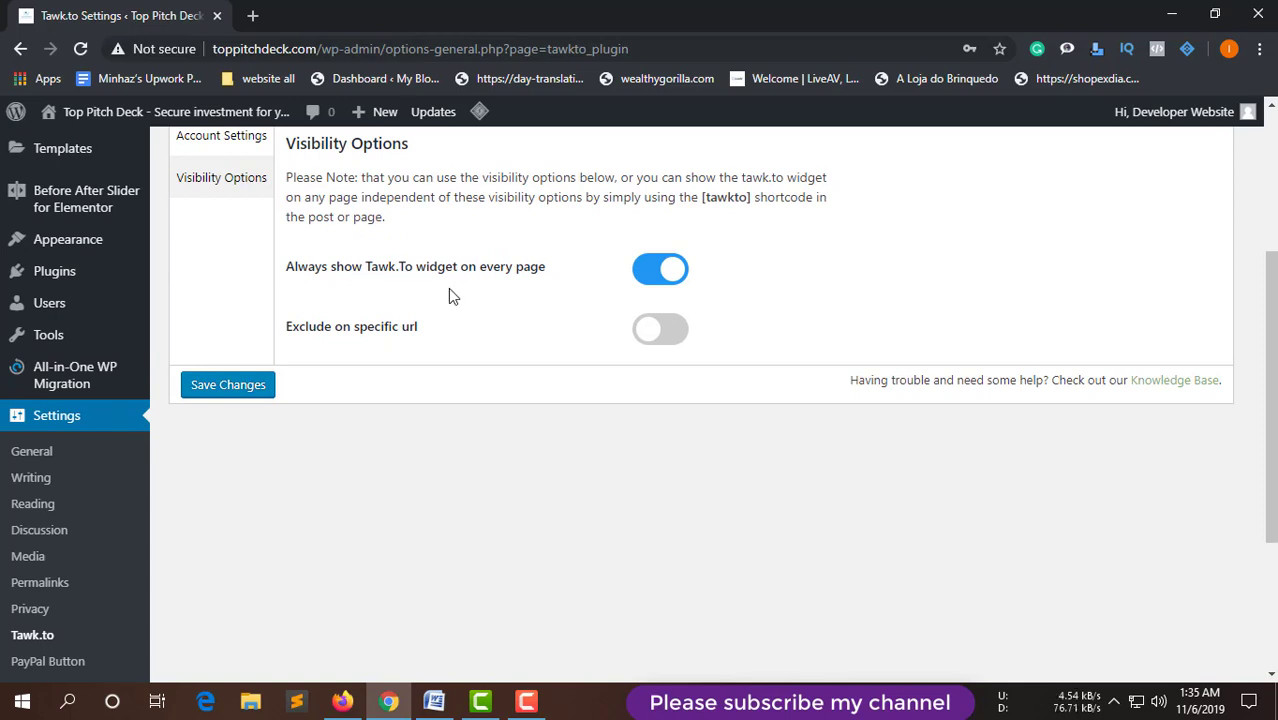
scroll(470, 340, "up", 1)
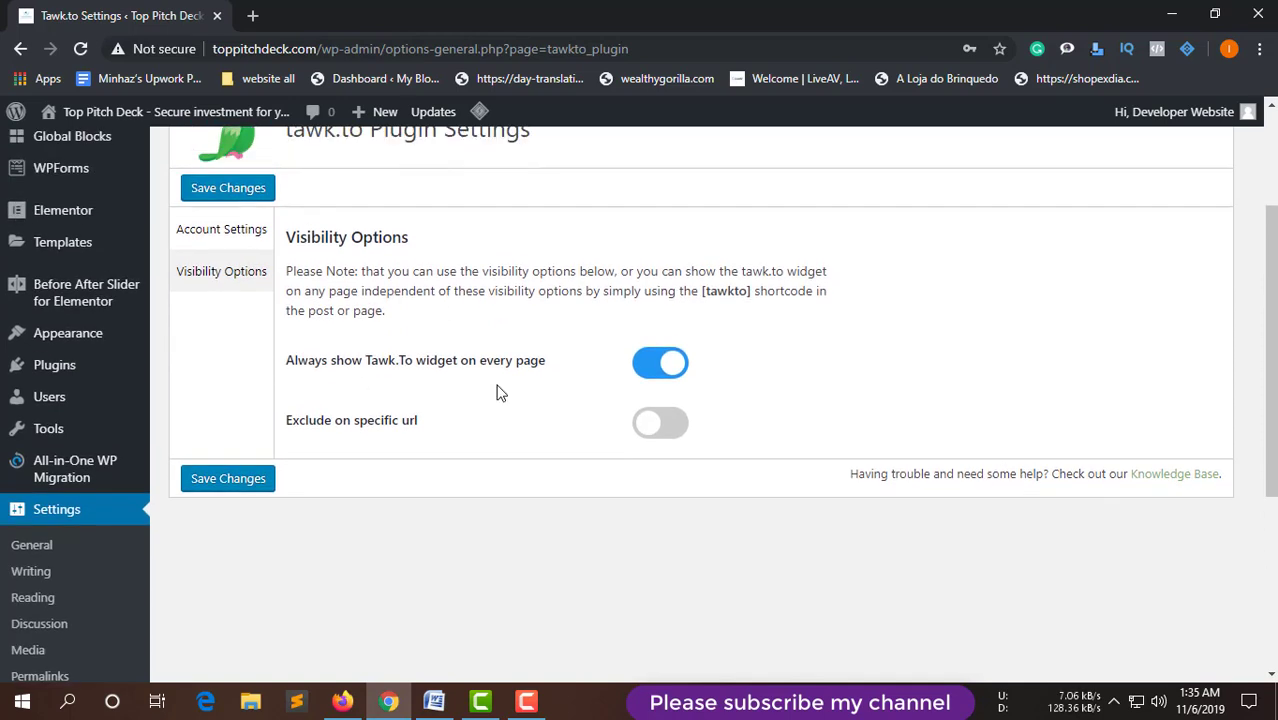
left_click(642, 370)
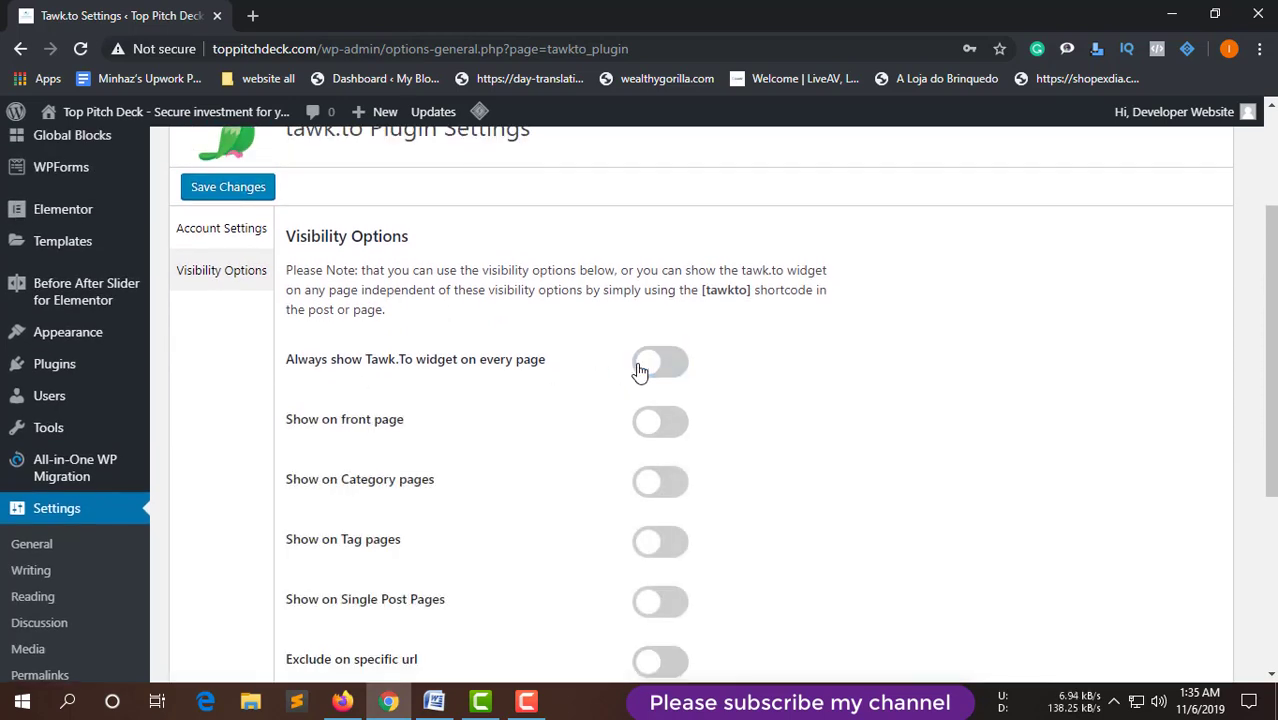
scroll(526, 366, "down", 3)
scroll(530, 370, "up", 1)
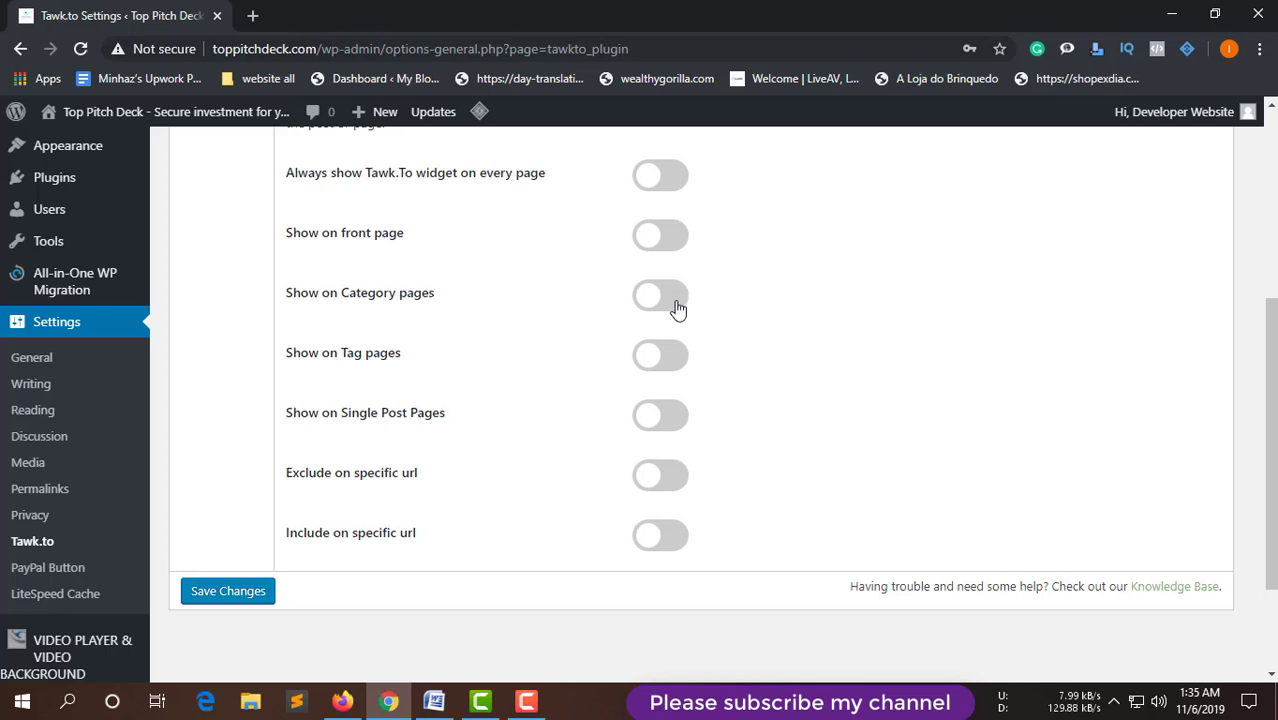
Try the single-post and category page options, then switch always-show on every page back on.
left_click(675, 420)
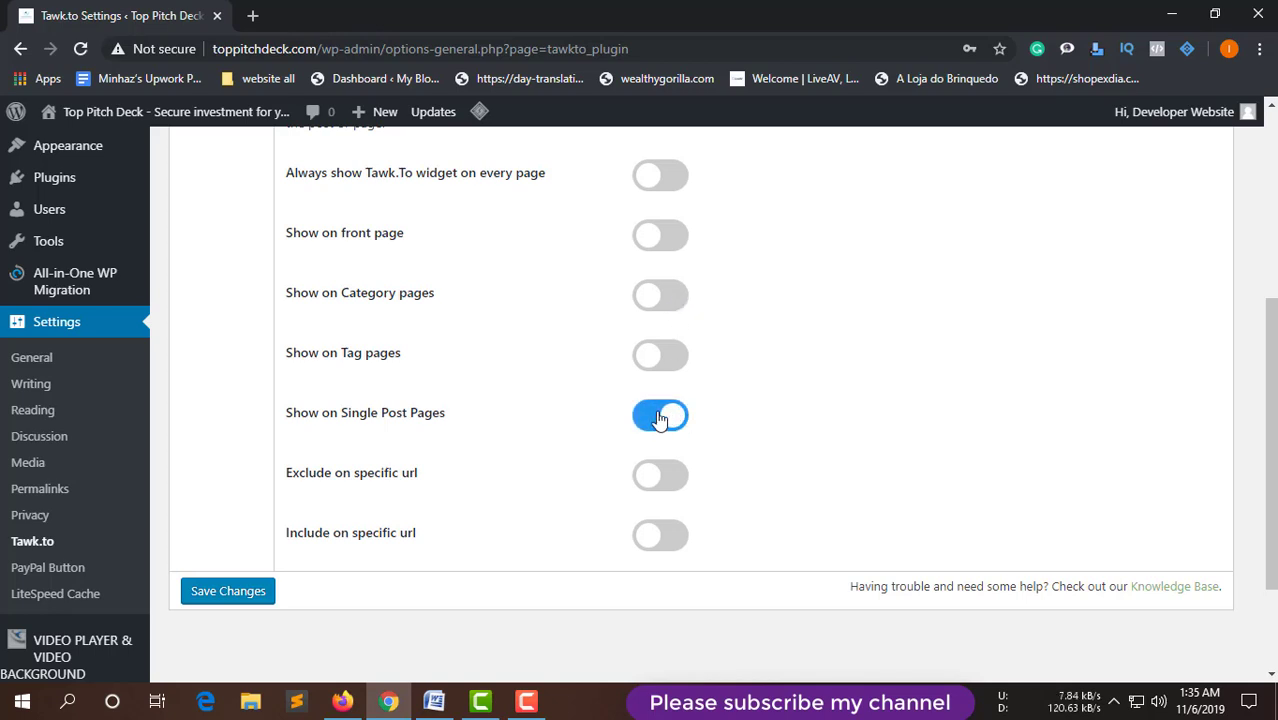
left_click(678, 292)
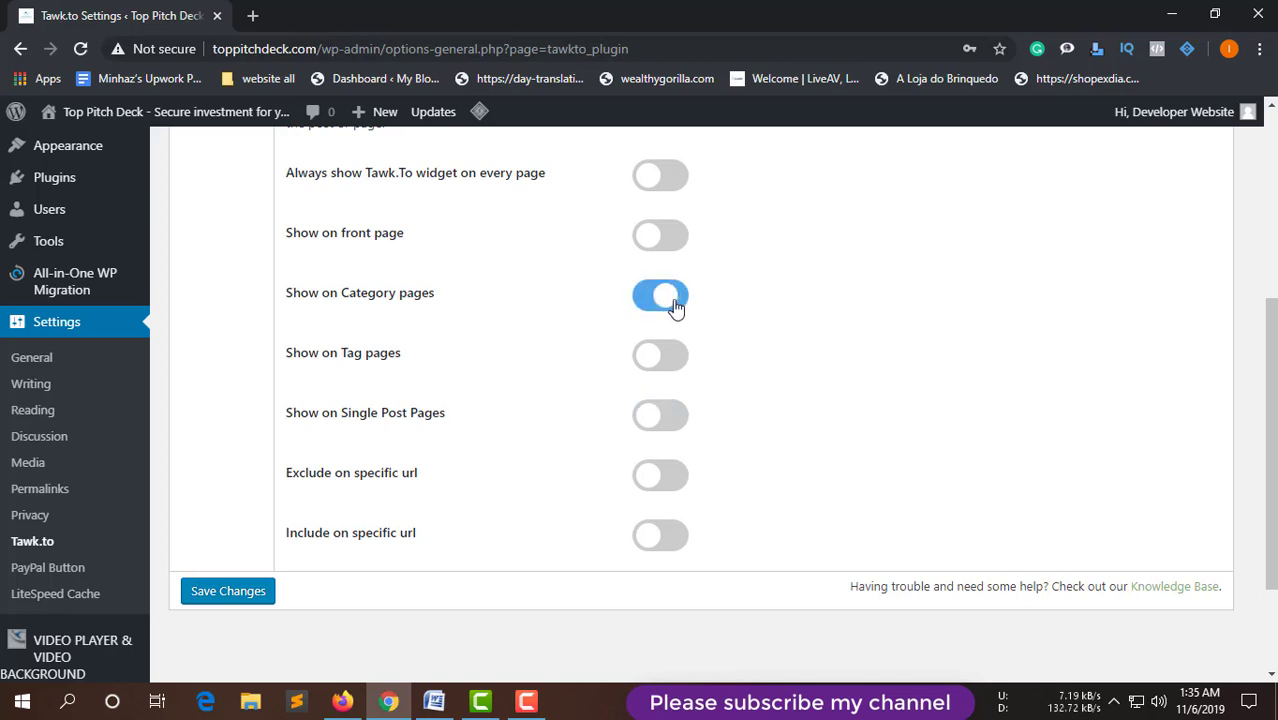
left_click(665, 296)
scroll(603, 300, "up", 1)
scroll(603, 300, "up", 1)
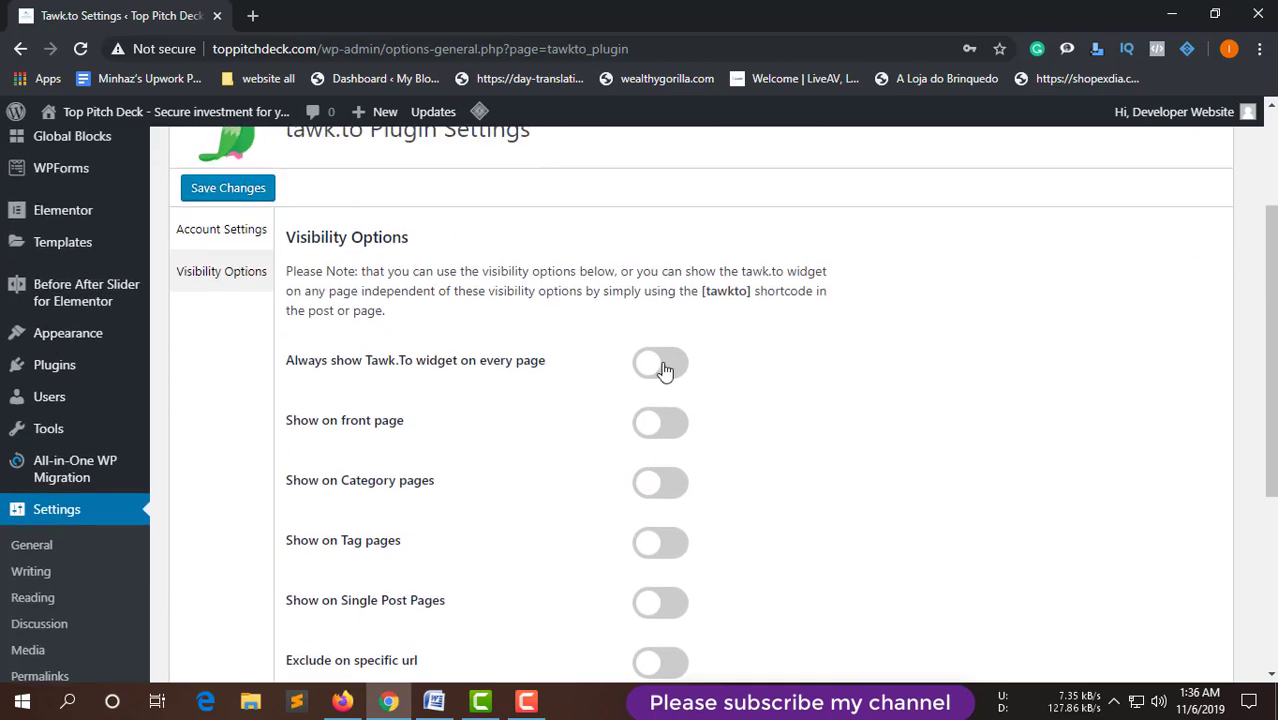
left_click(680, 369)
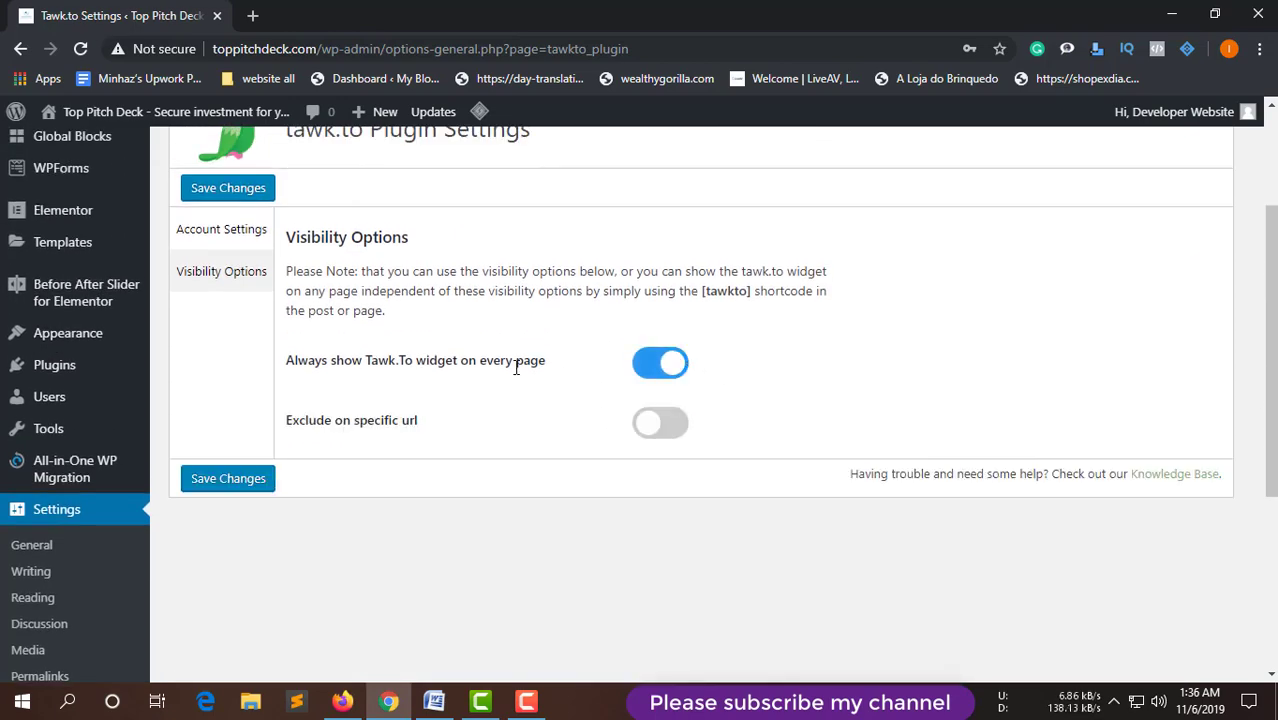
scroll(850, 480, "down", 3)
scroll(770, 490, "up", 4)
scroll(775, 479, "down", 1)
scroll(760, 450, "up", 1)
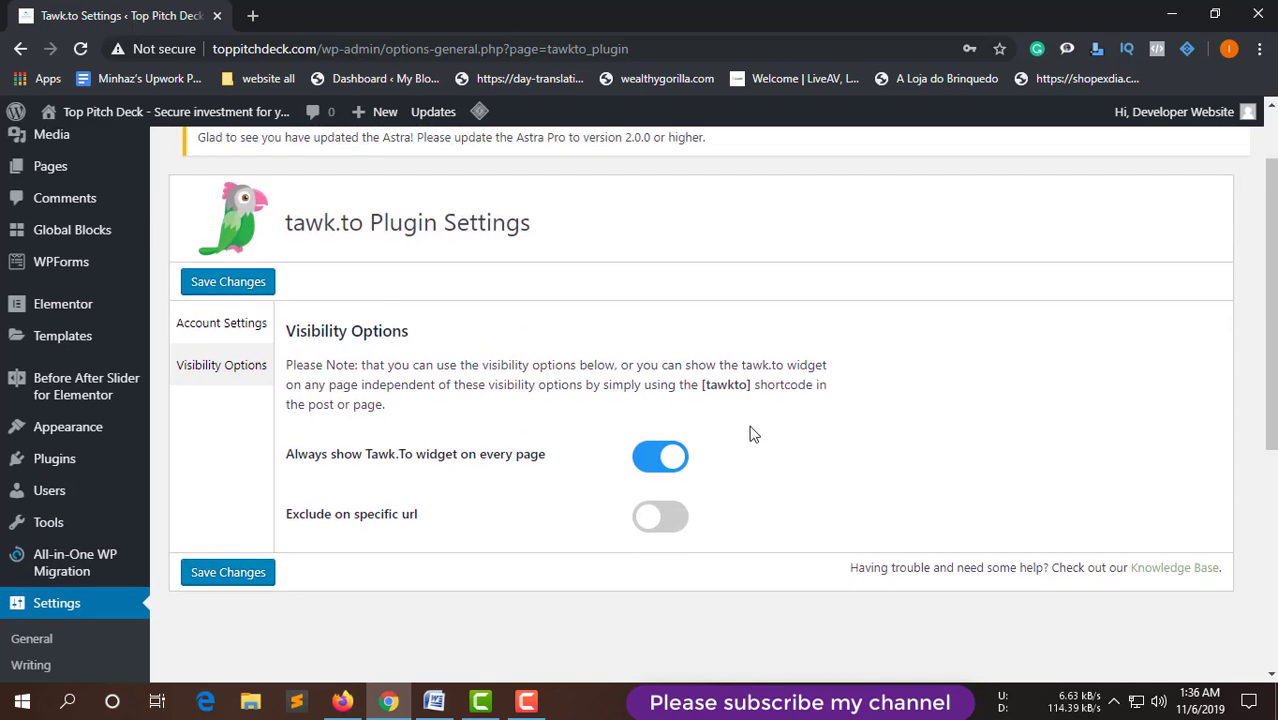
Save the visibility settings with the widget shown on every page.
left_click(220, 576)
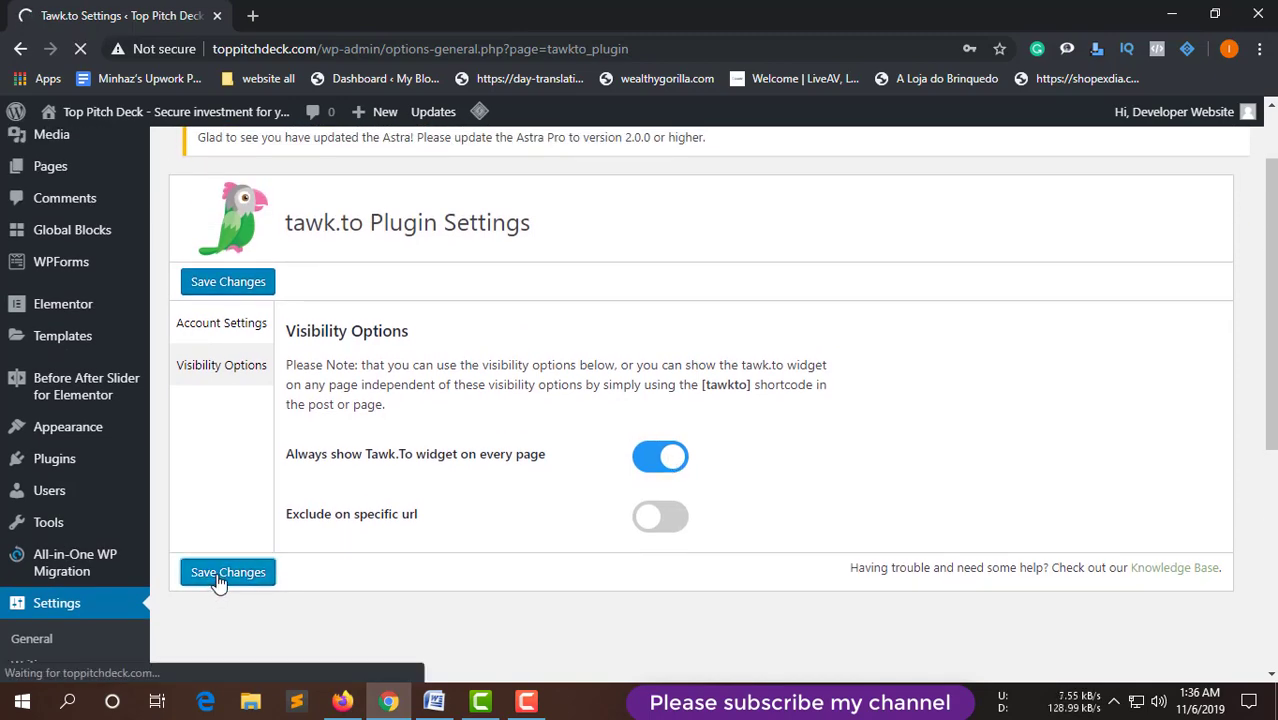
scroll(322, 266, "up", 1)
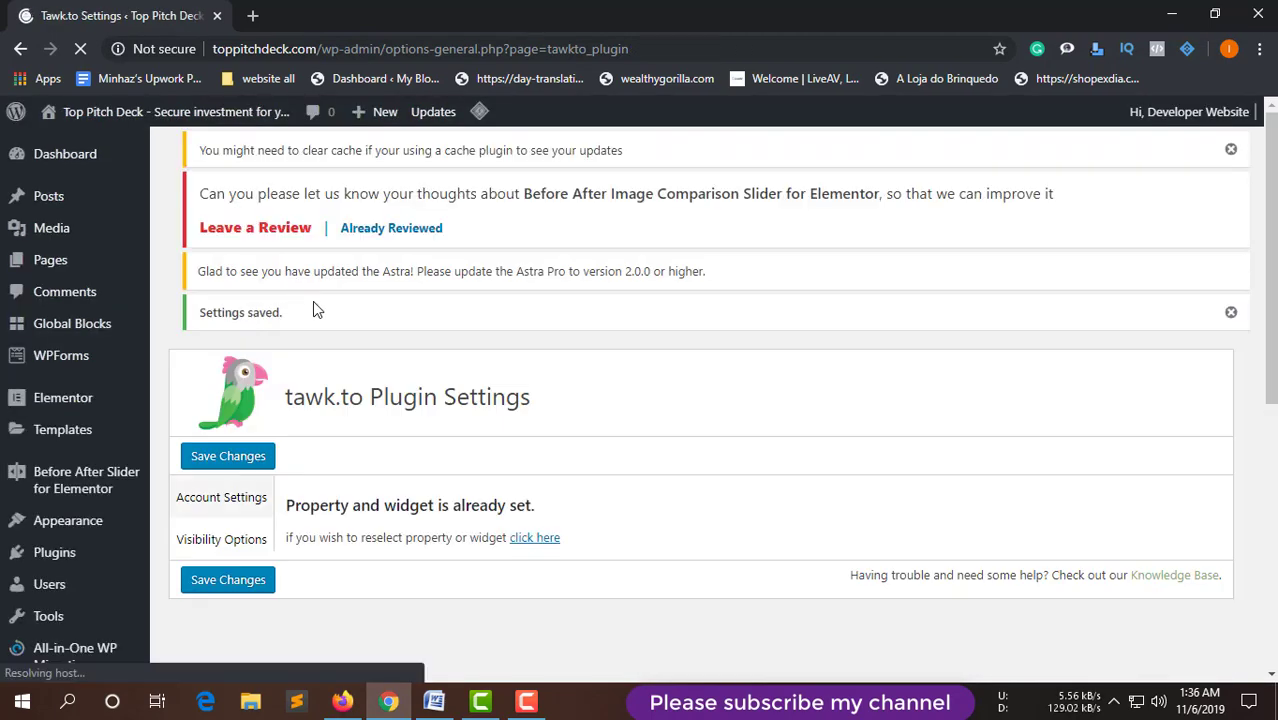
scroll(310, 306, "down", 3)
mouse_move(95, 117)
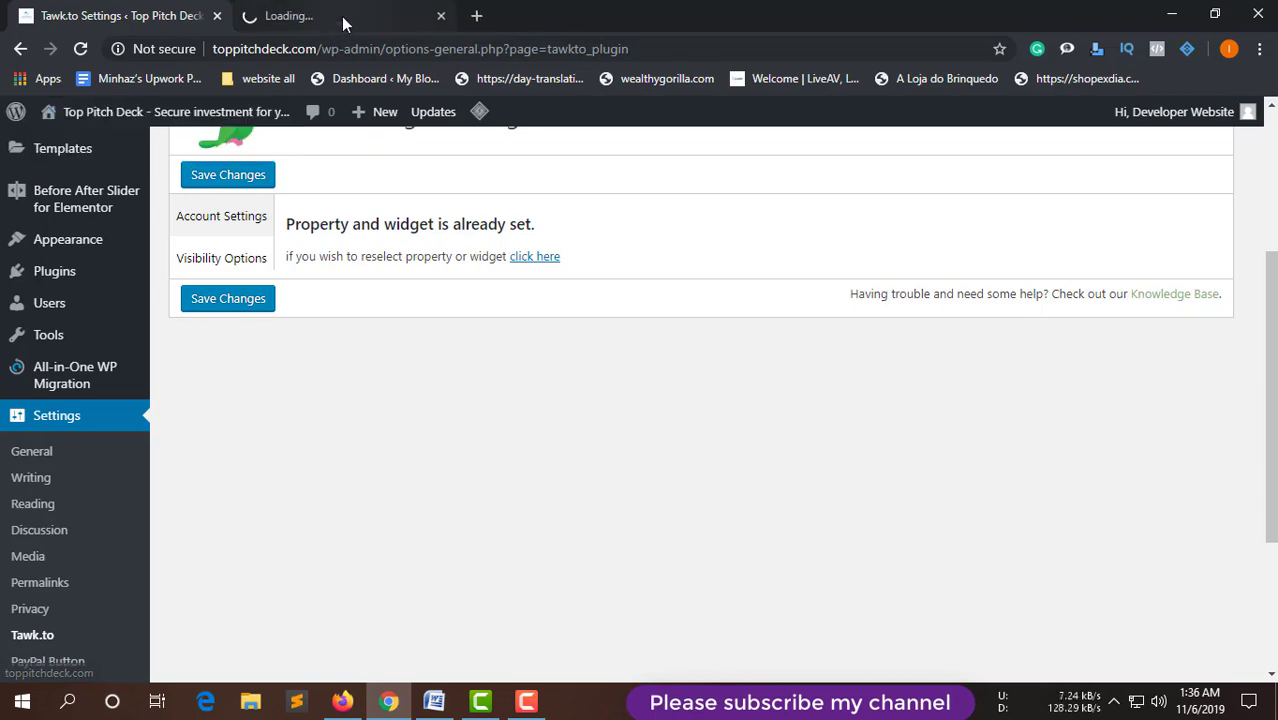
Open the chat bubble on the live site and send the message 'hi'.
left_click(341, 16)
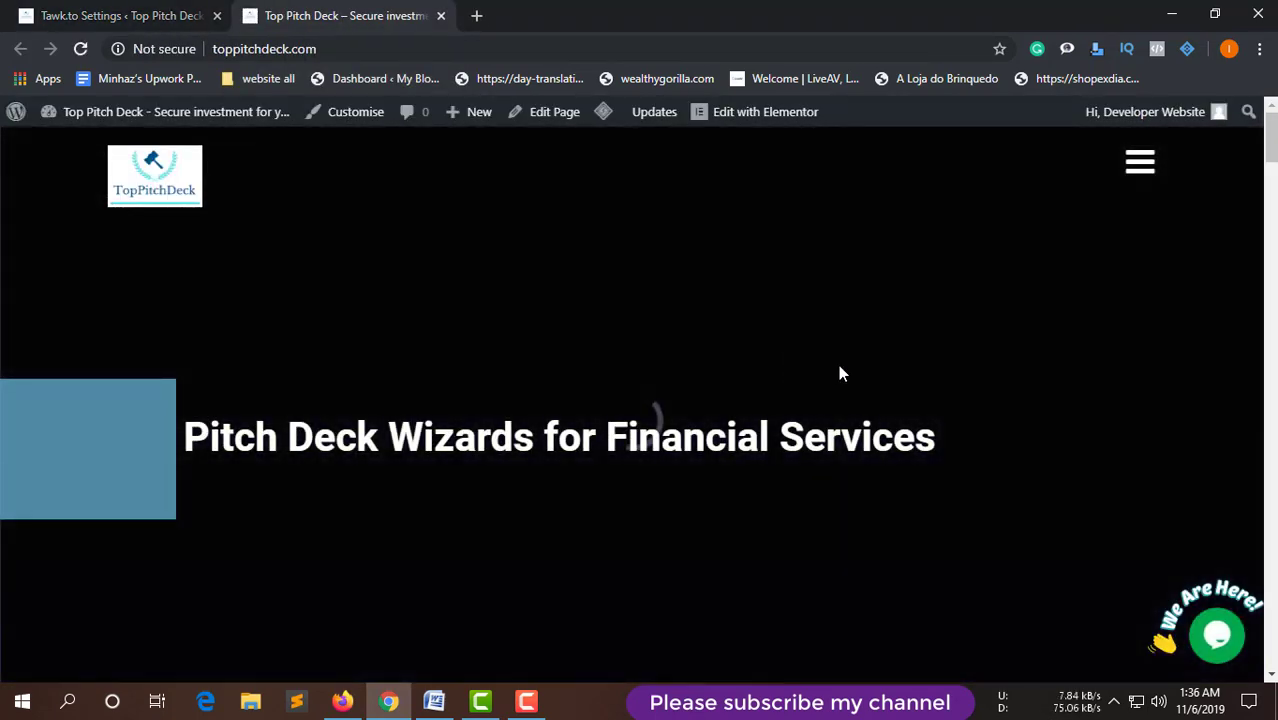
scroll(1108, 566, "down", 1)
scroll(1100, 560, "down", 1)
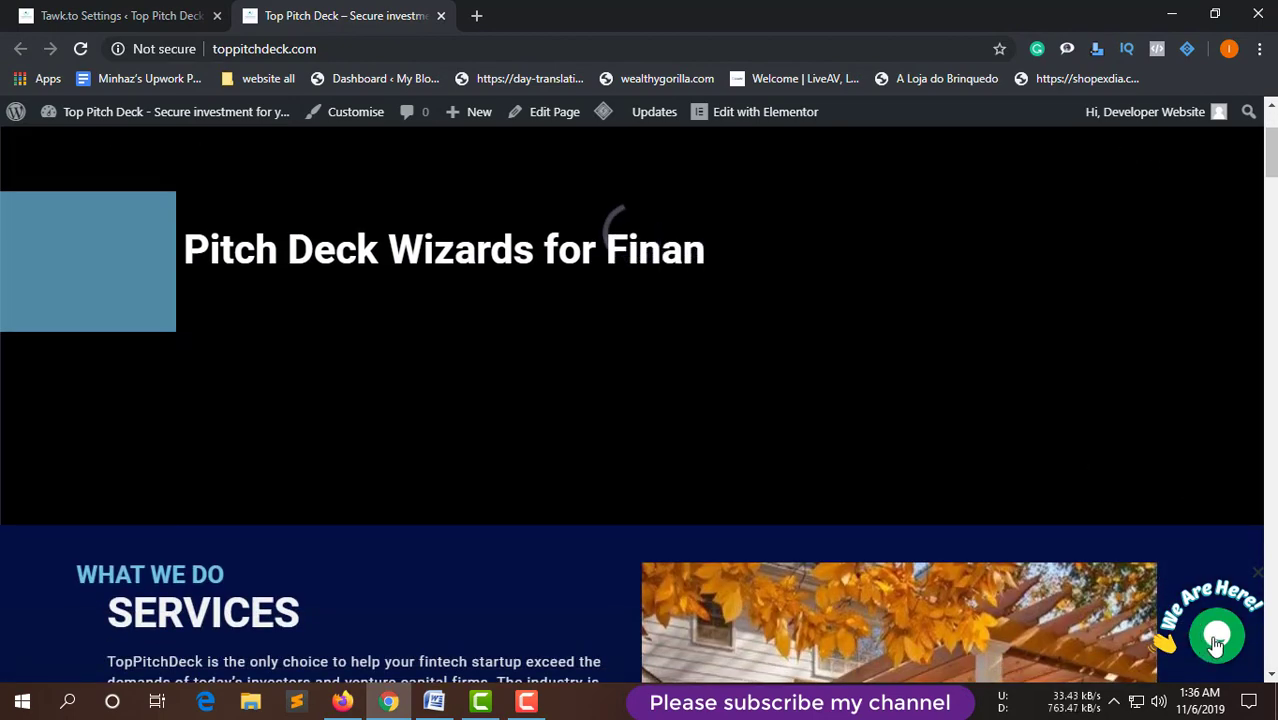
scroll(1085, 515, "up", 2)
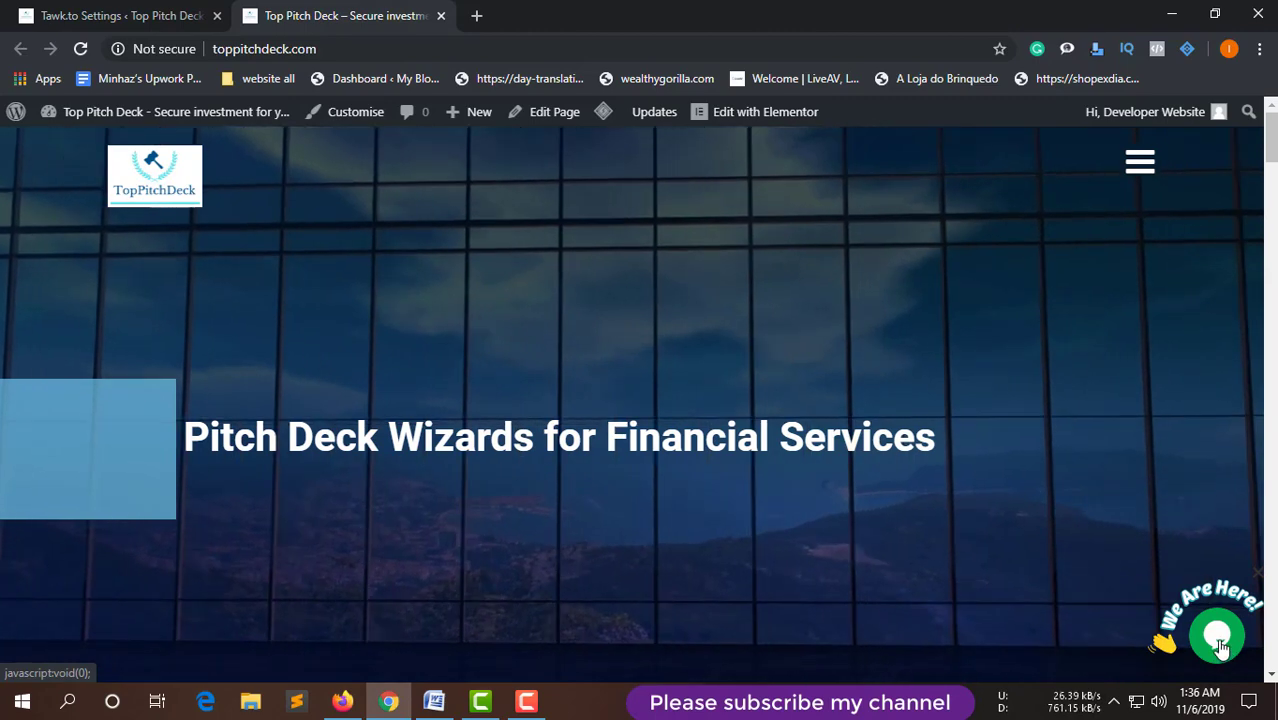
left_click(1222, 648)
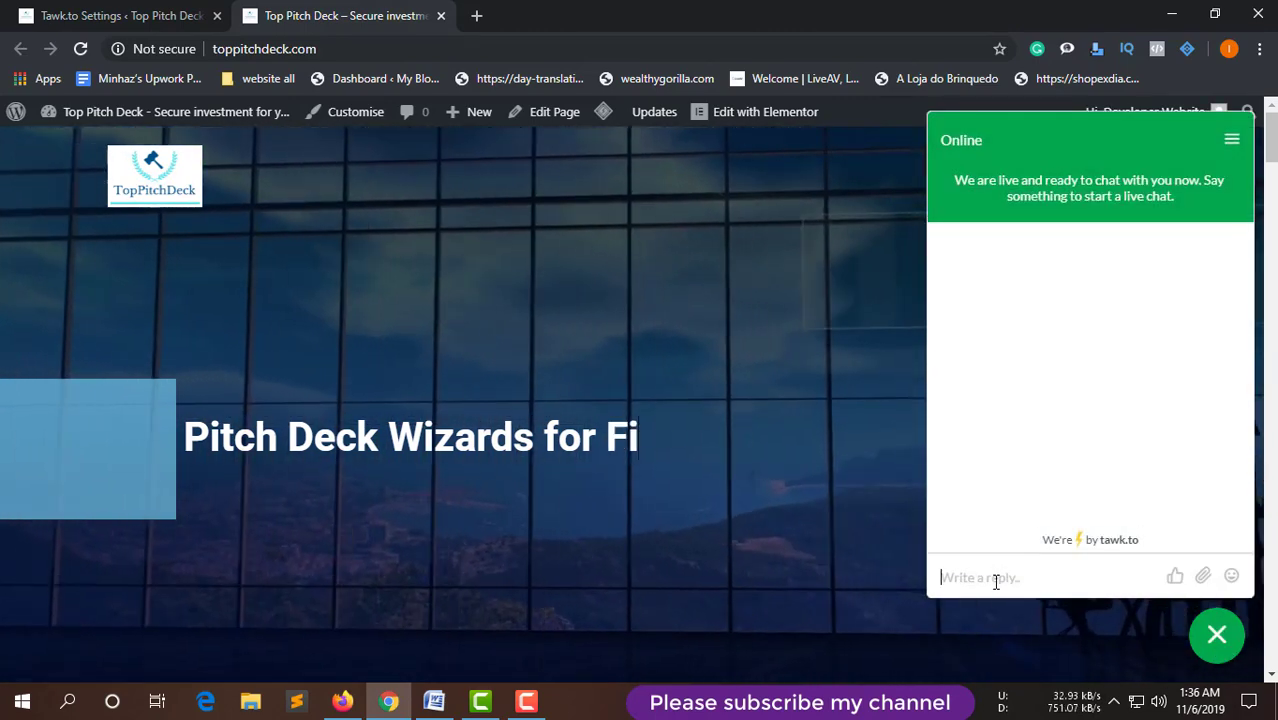
left_click(995, 581)
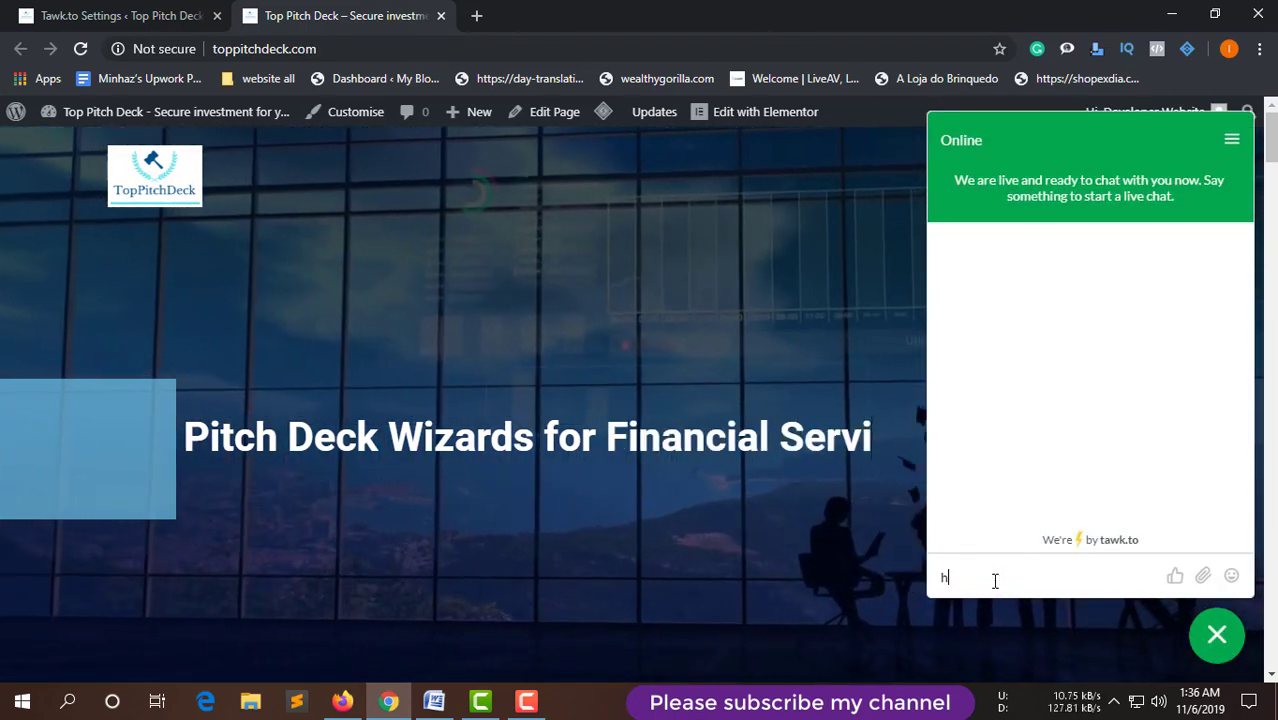
type("hi")
key("Return")
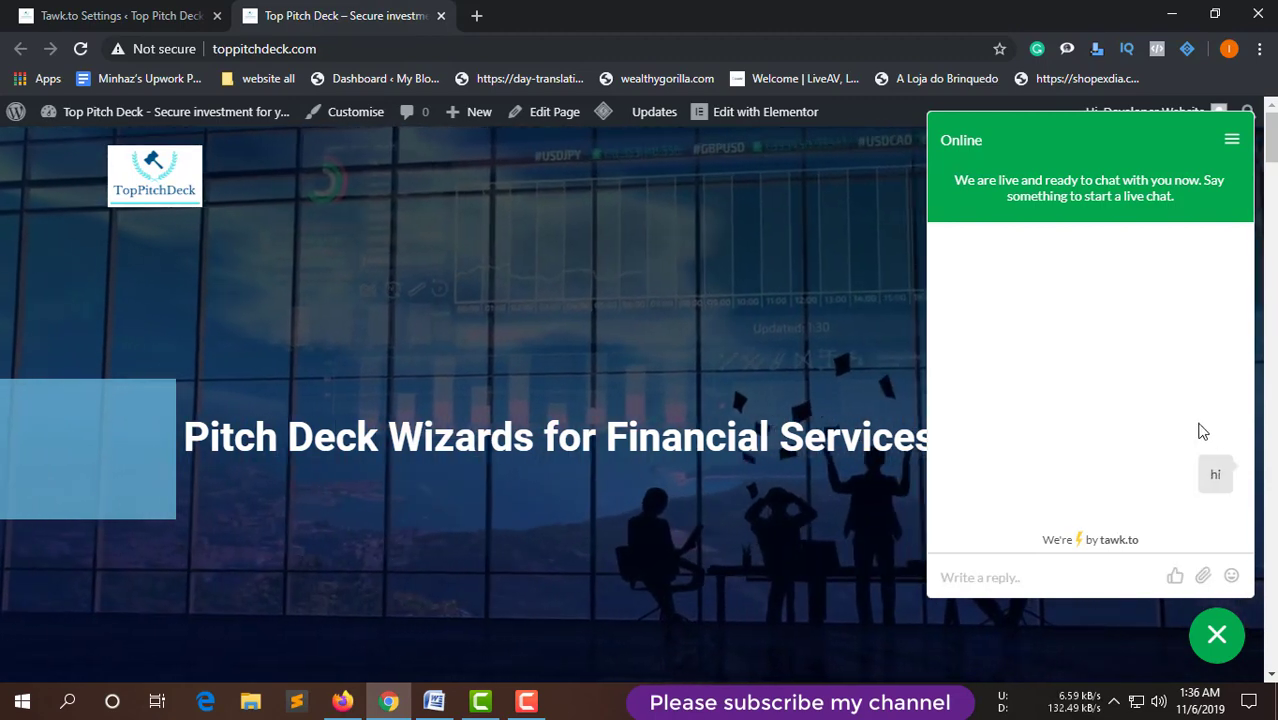
Try Change Name and Email transcript from the chat widget's menu, cancelling each.
left_click(1233, 142)
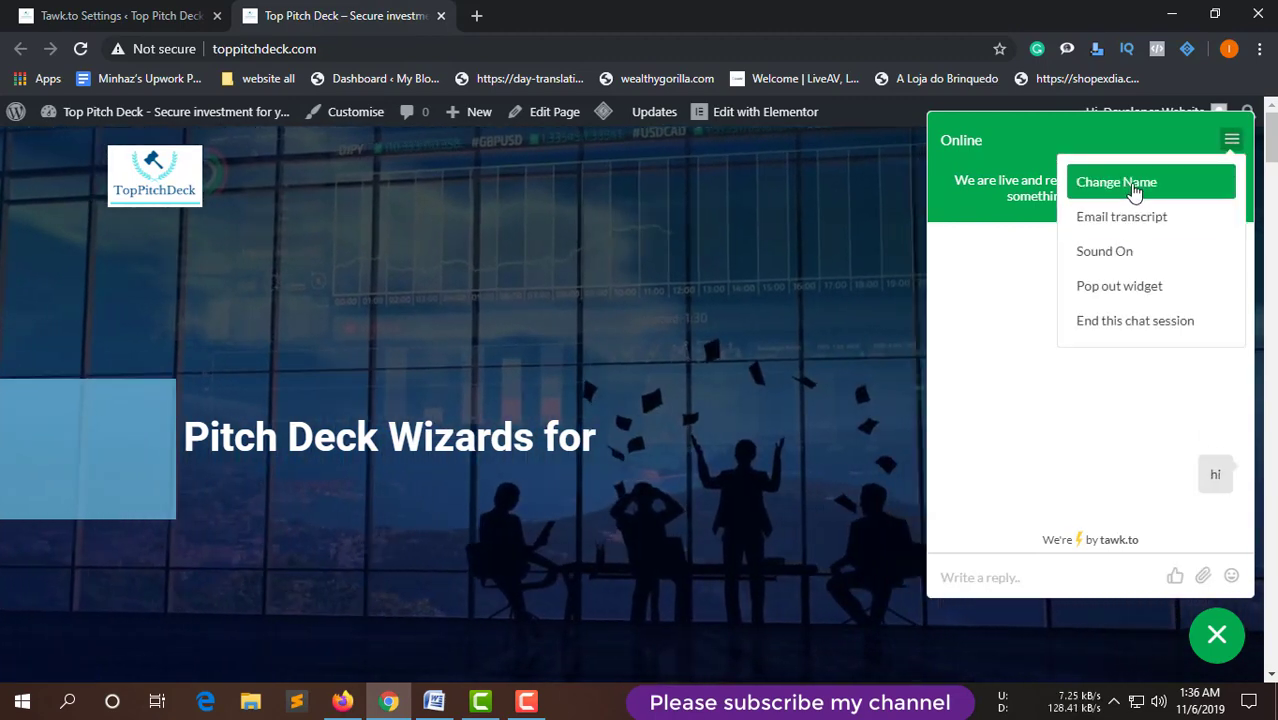
left_click(1120, 183)
left_click(1067, 478)
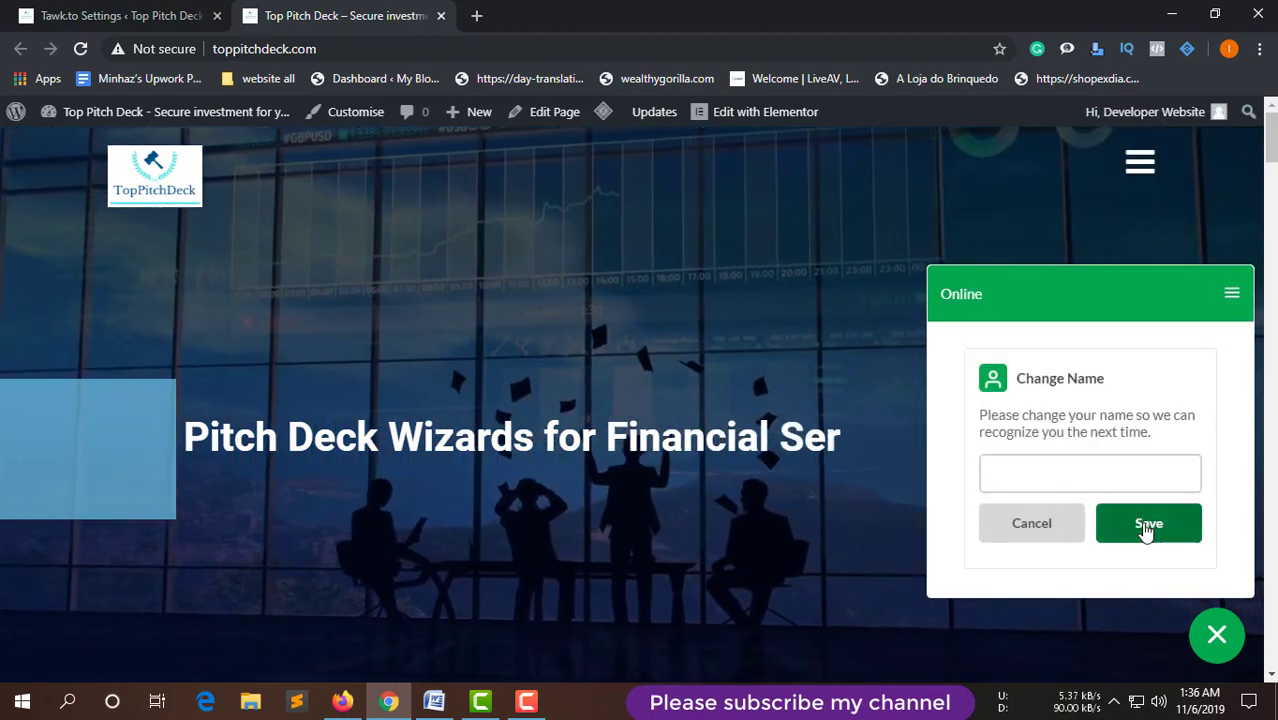
left_click(1030, 531)
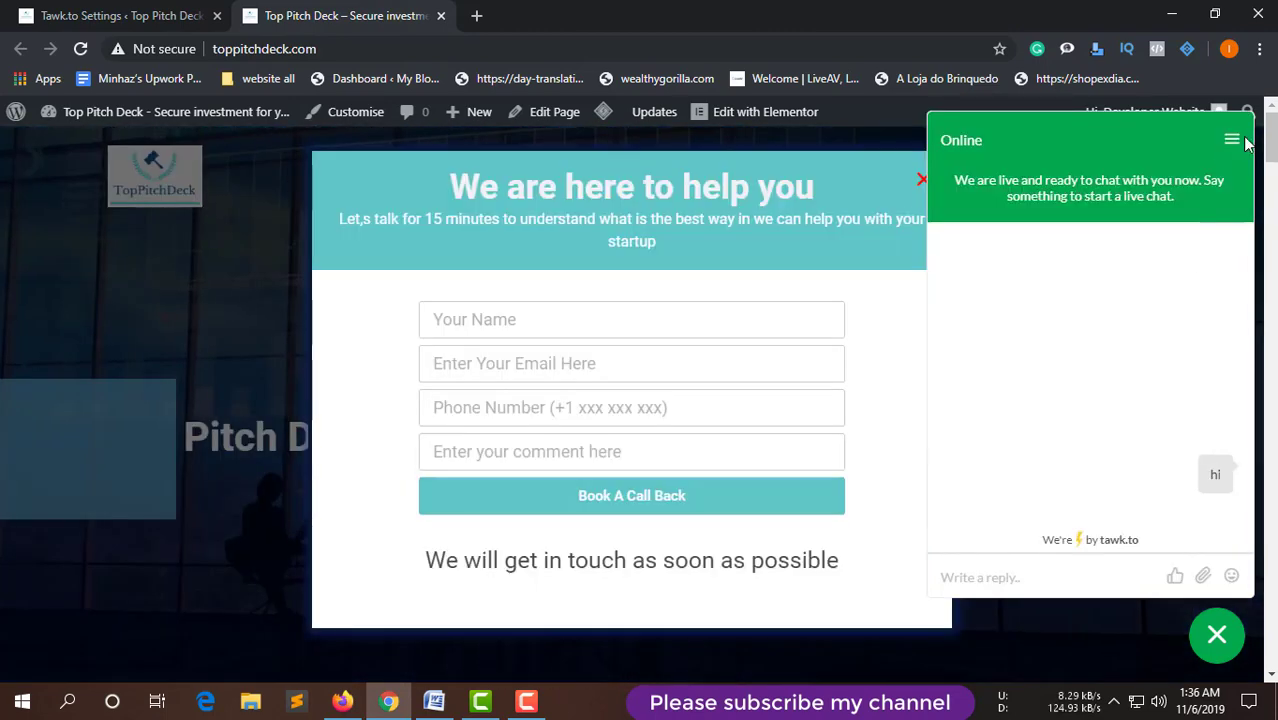
left_click(1232, 141)
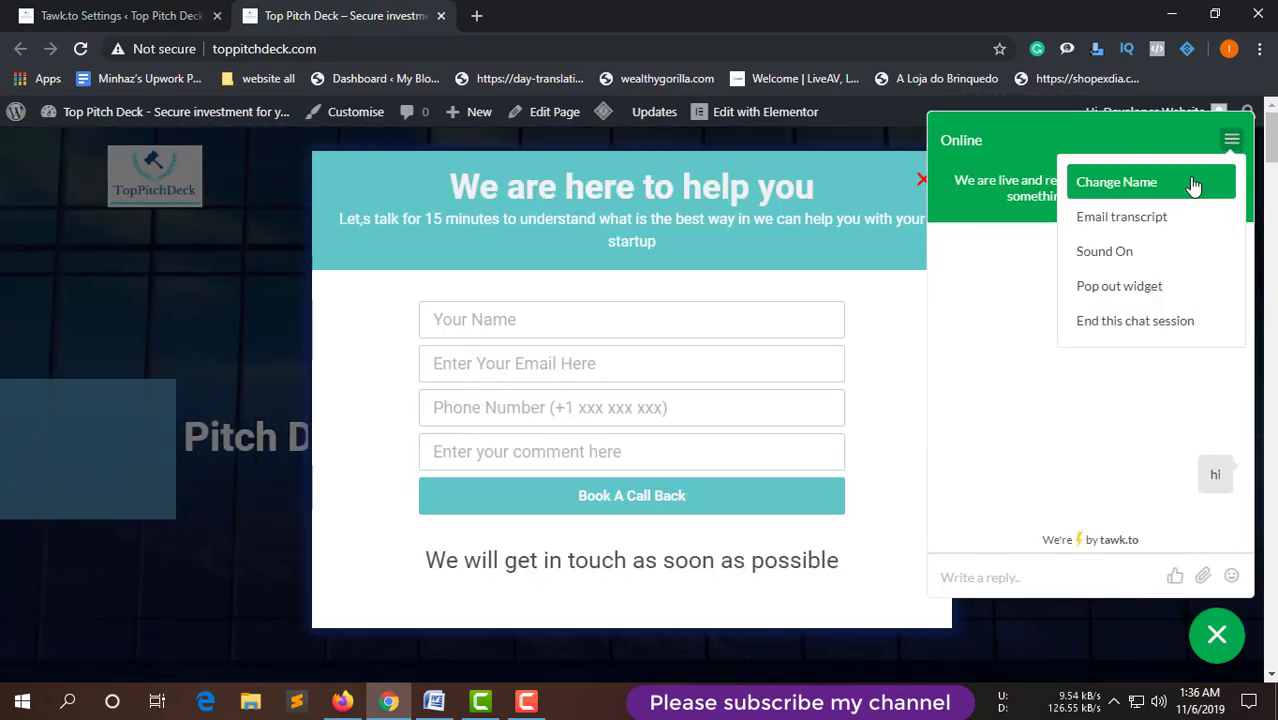
left_click(1163, 219)
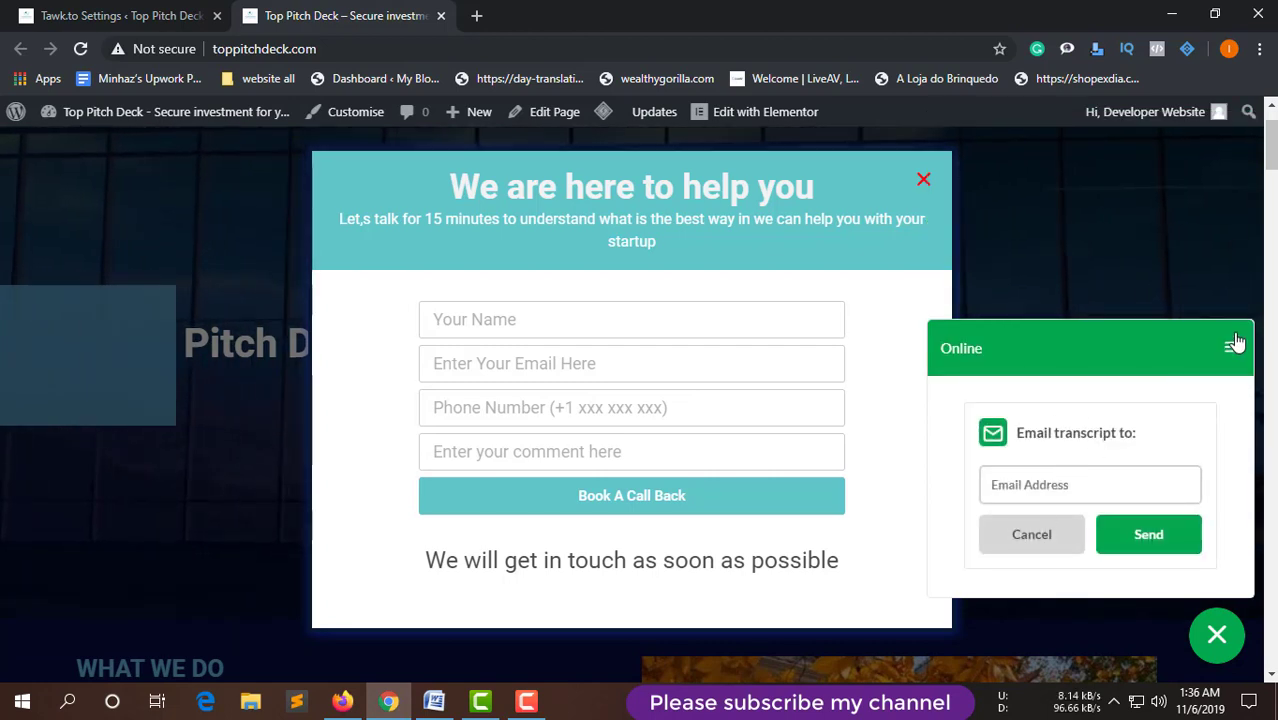
left_click(996, 546)
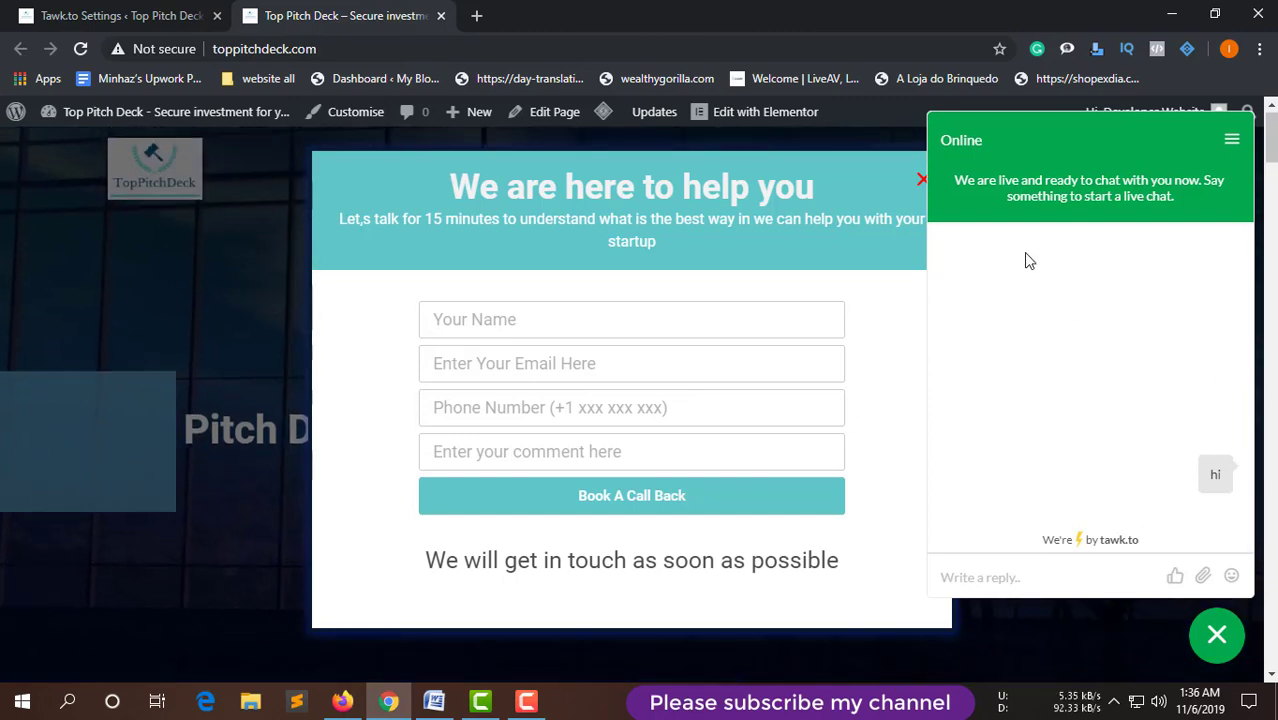